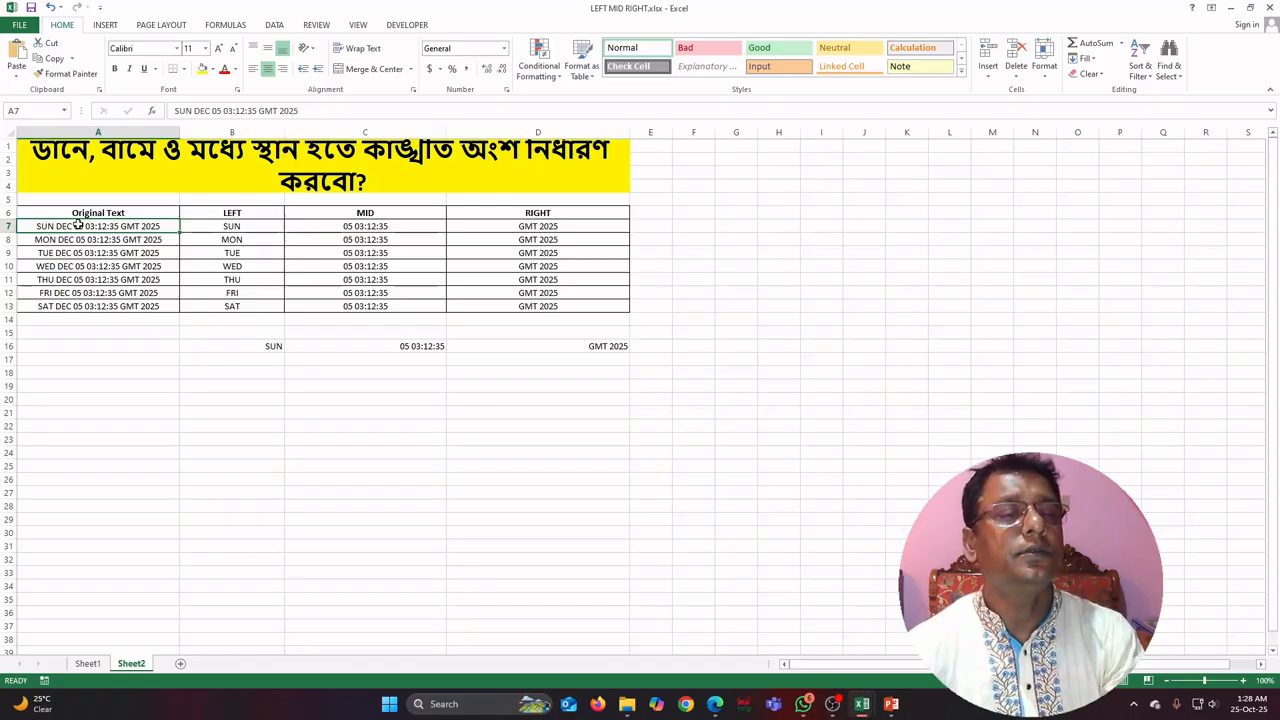
Clear the existing LEFT, MID and RIGHT results from cells B7:D13.
{"action": "left_click", "coordinate": [132, 292]}
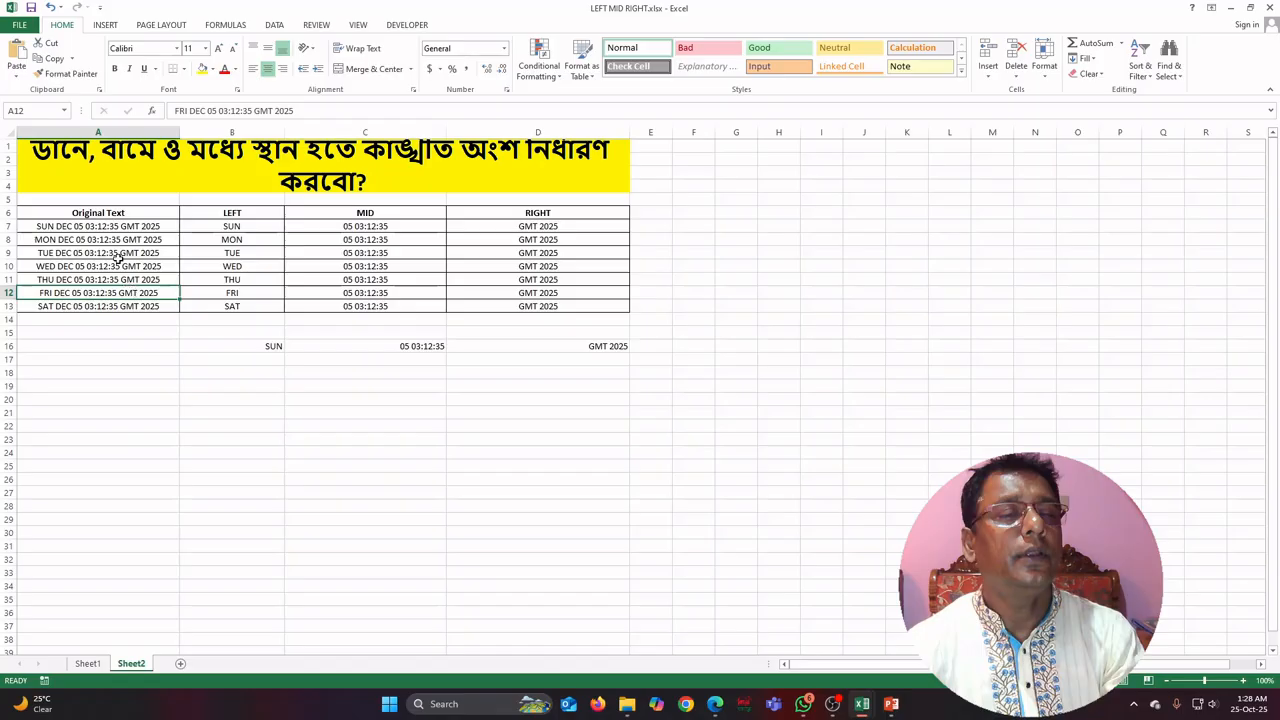
{"action": "left_click", "coordinate": [113, 228]}
{"action": "left_click", "coordinate": [94, 279]}
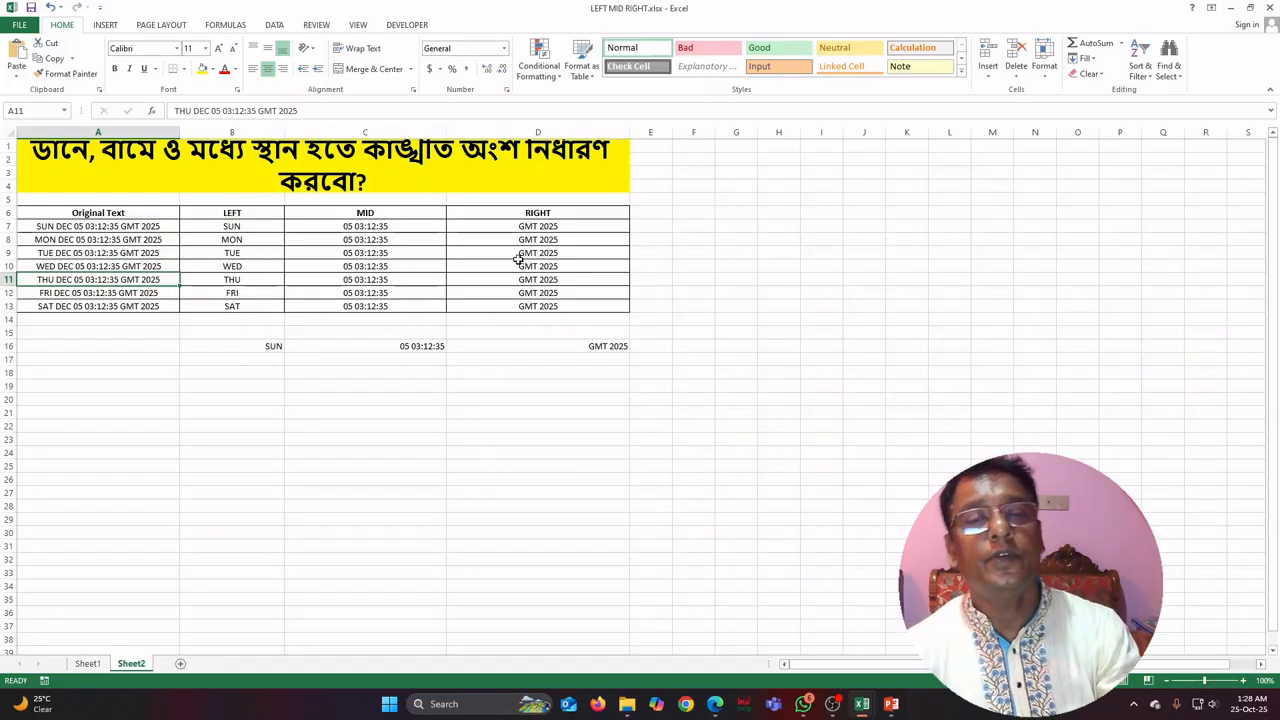
{"action": "left_click_drag", "start_coordinate": [251, 226], "coordinate": [492, 304]}
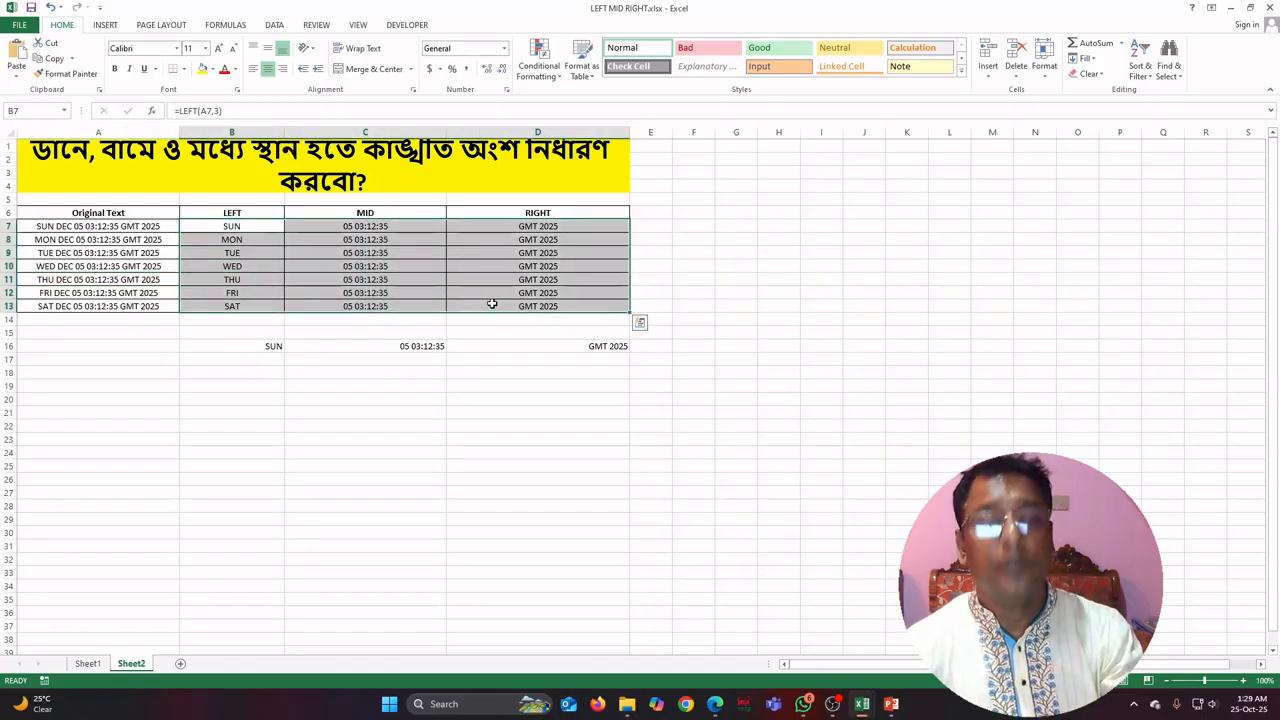
{"action": "key", "text": "Delete"}
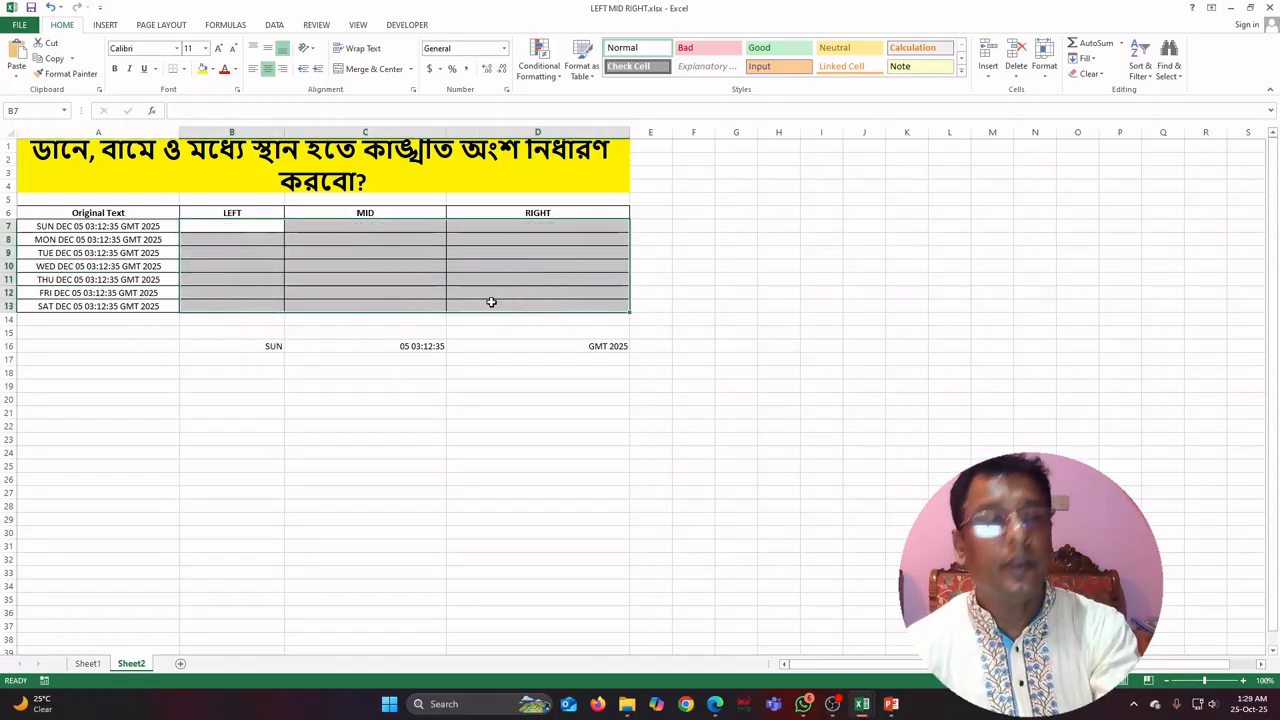
Enter the formula =LEFT(A7,3) in B7 to extract the first three characters of the original text.
{"action": "left_click", "coordinate": [103, 226]}
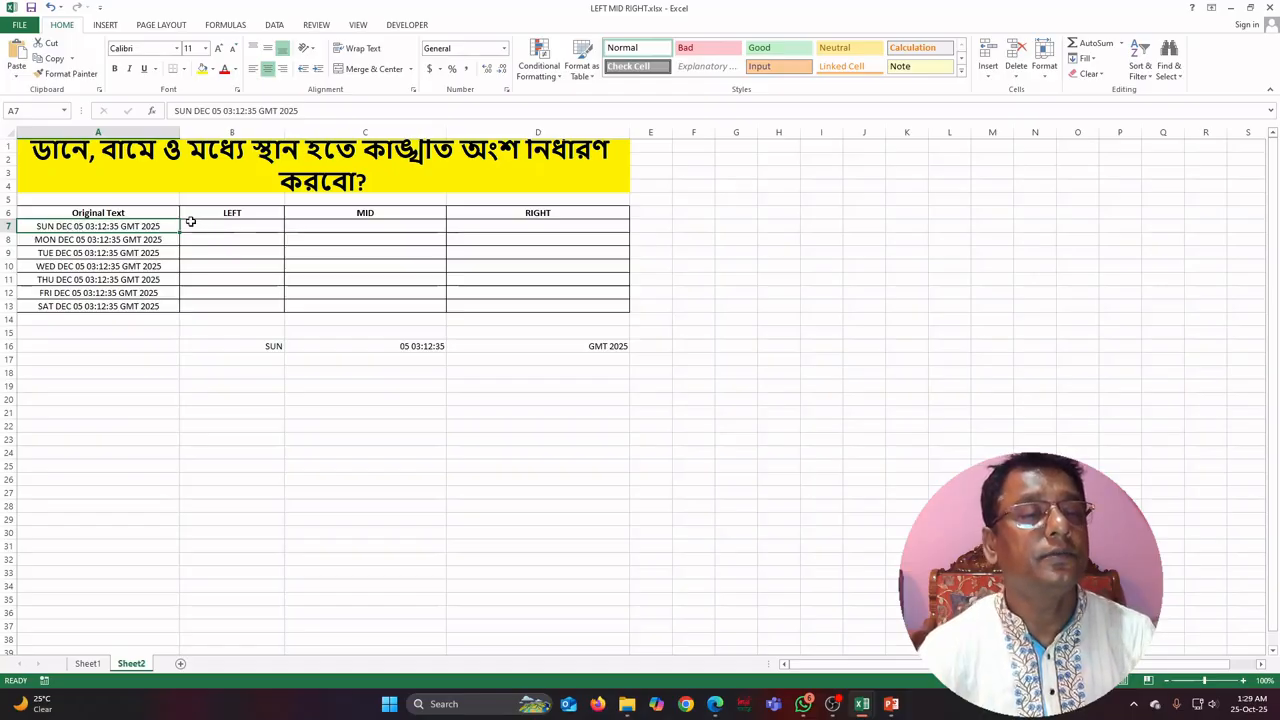
{"action": "left_click", "coordinate": [226, 226]}
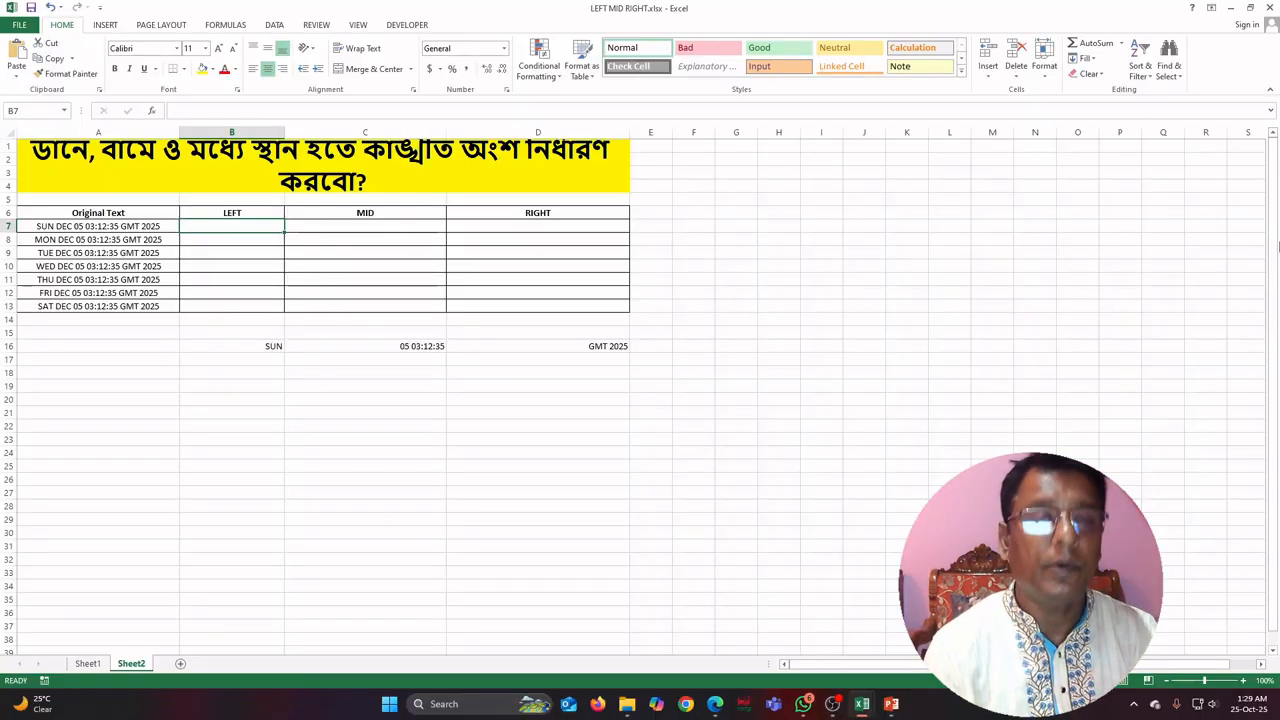
{"action": "type", "text": "="}
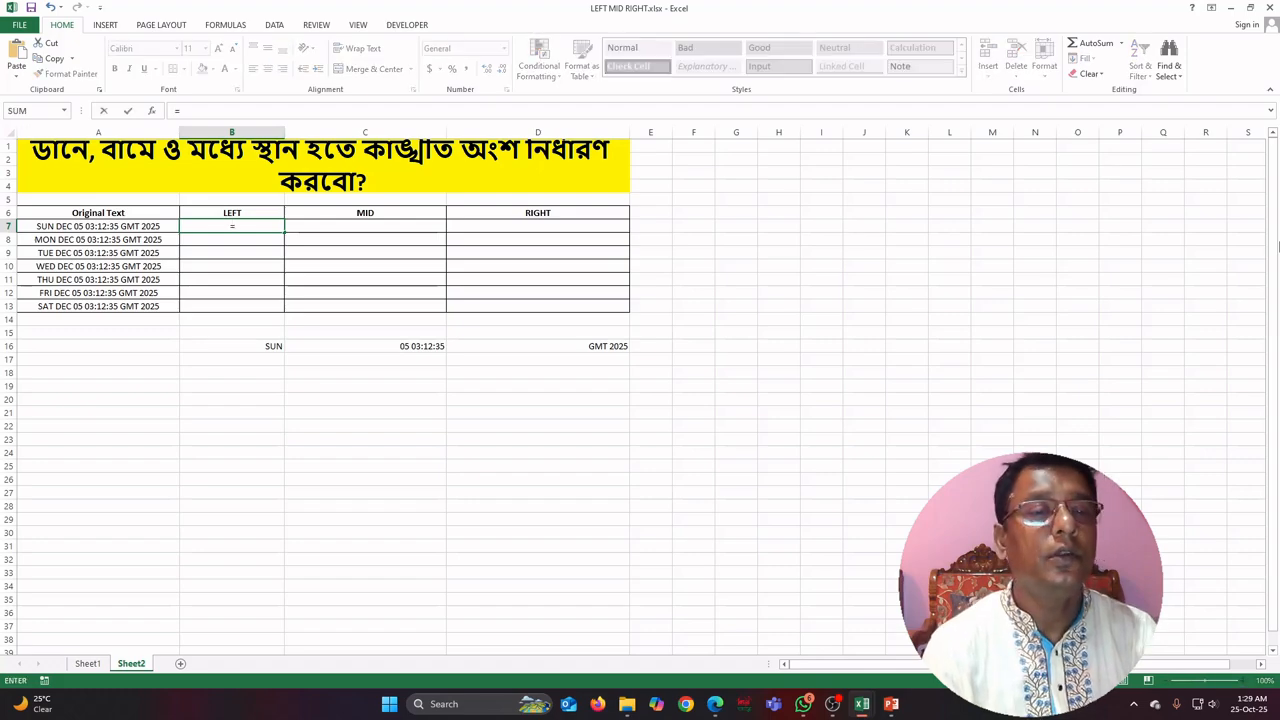
{"action": "type", "text": "le"}
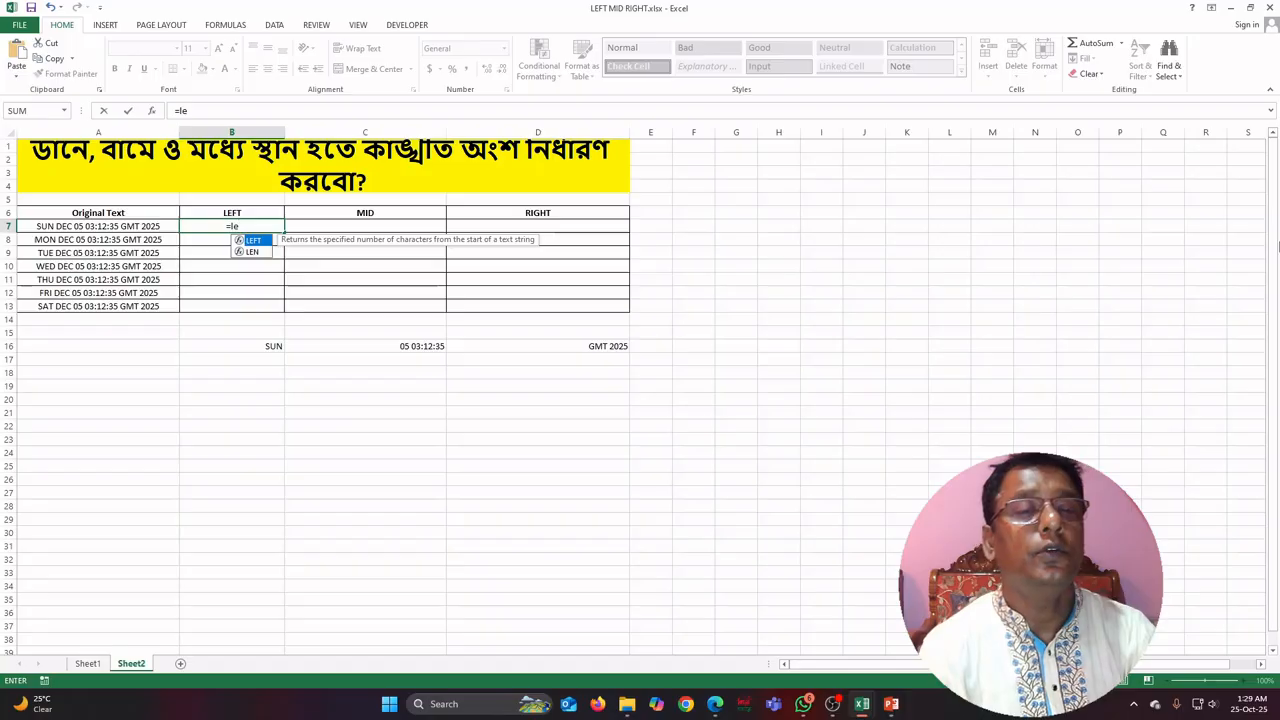
{"action": "key", "text": "Tab"}
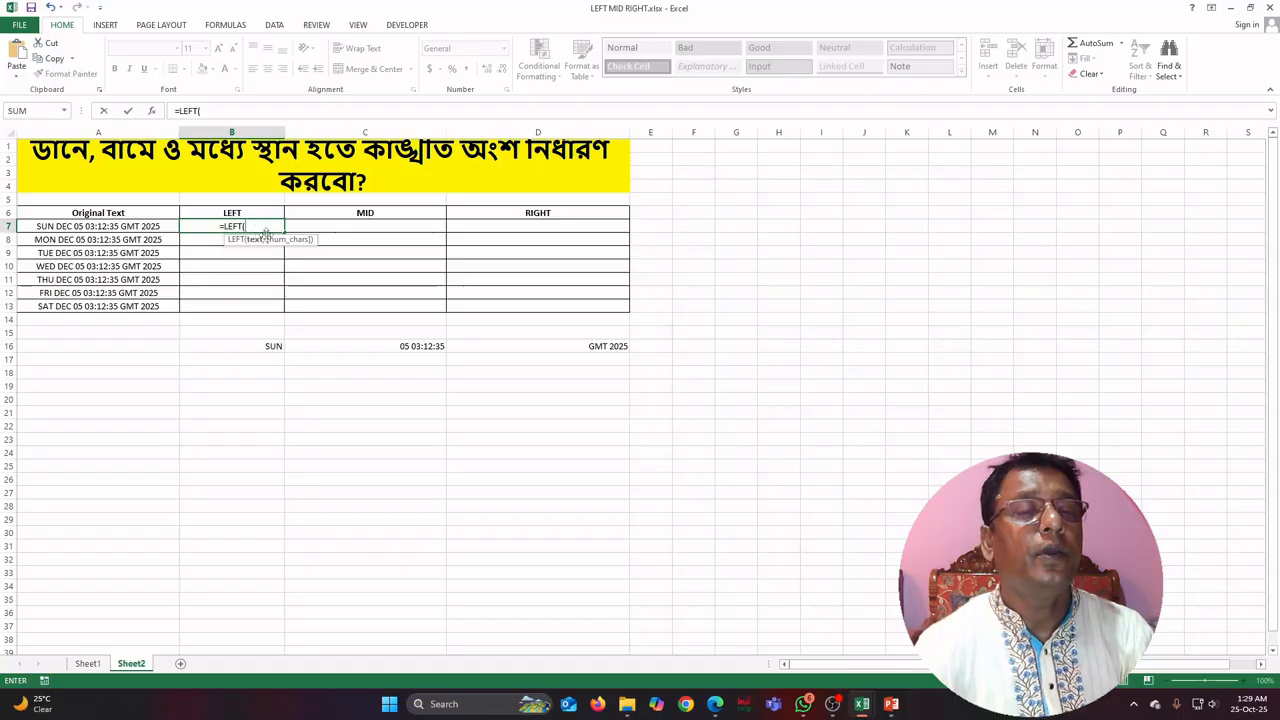
{"action": "left_click", "coordinate": [85, 226]}
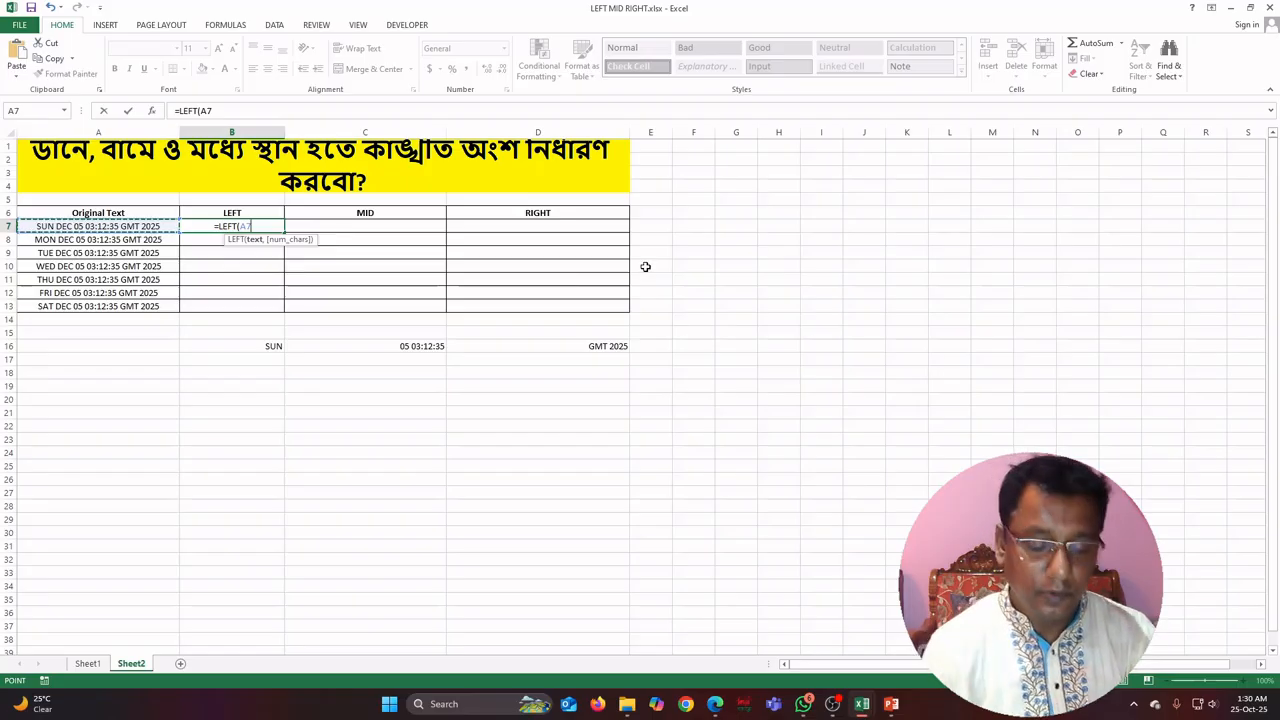
{"action": "type", "text": ","}
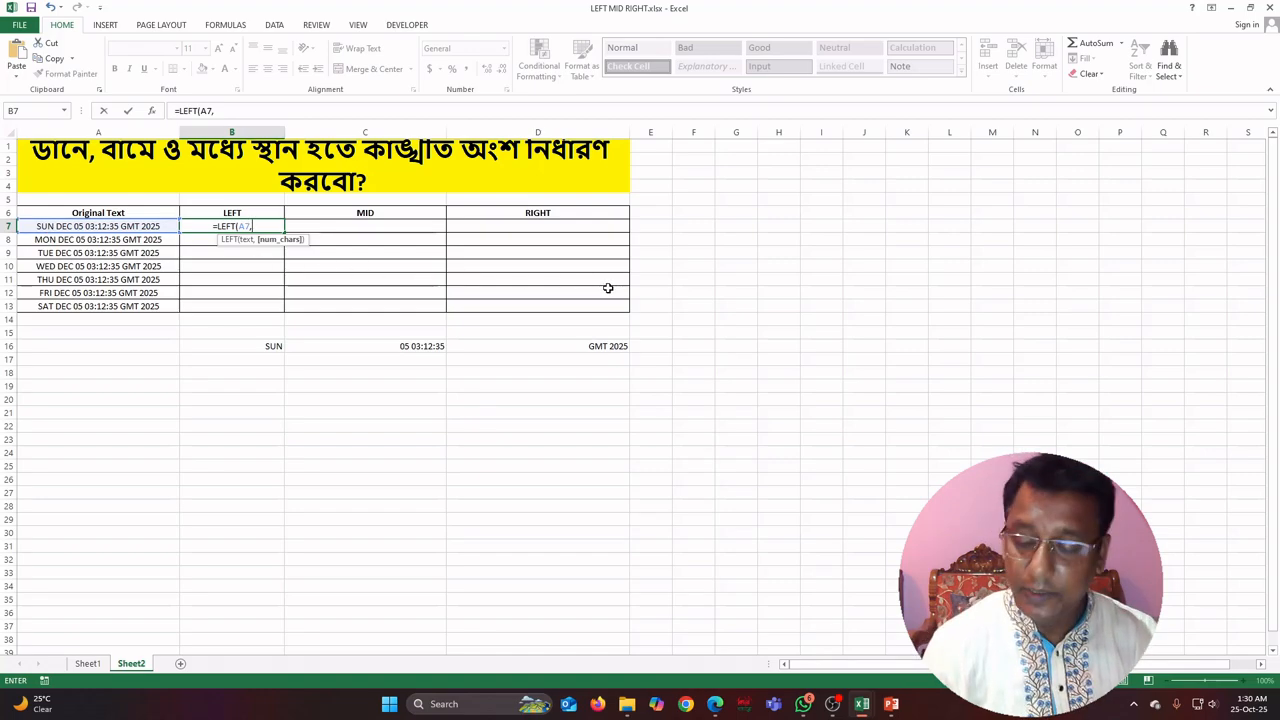
{"action": "type", "text": "3"}
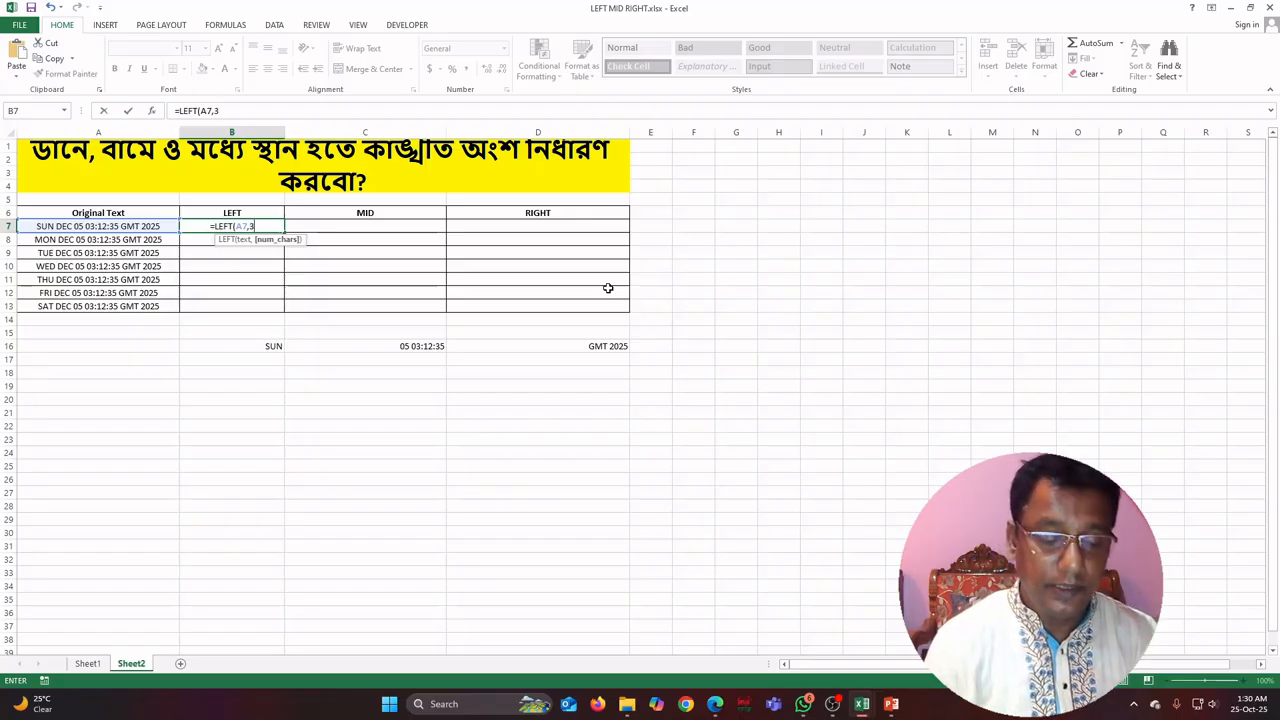
{"action": "type", "text": ")"}
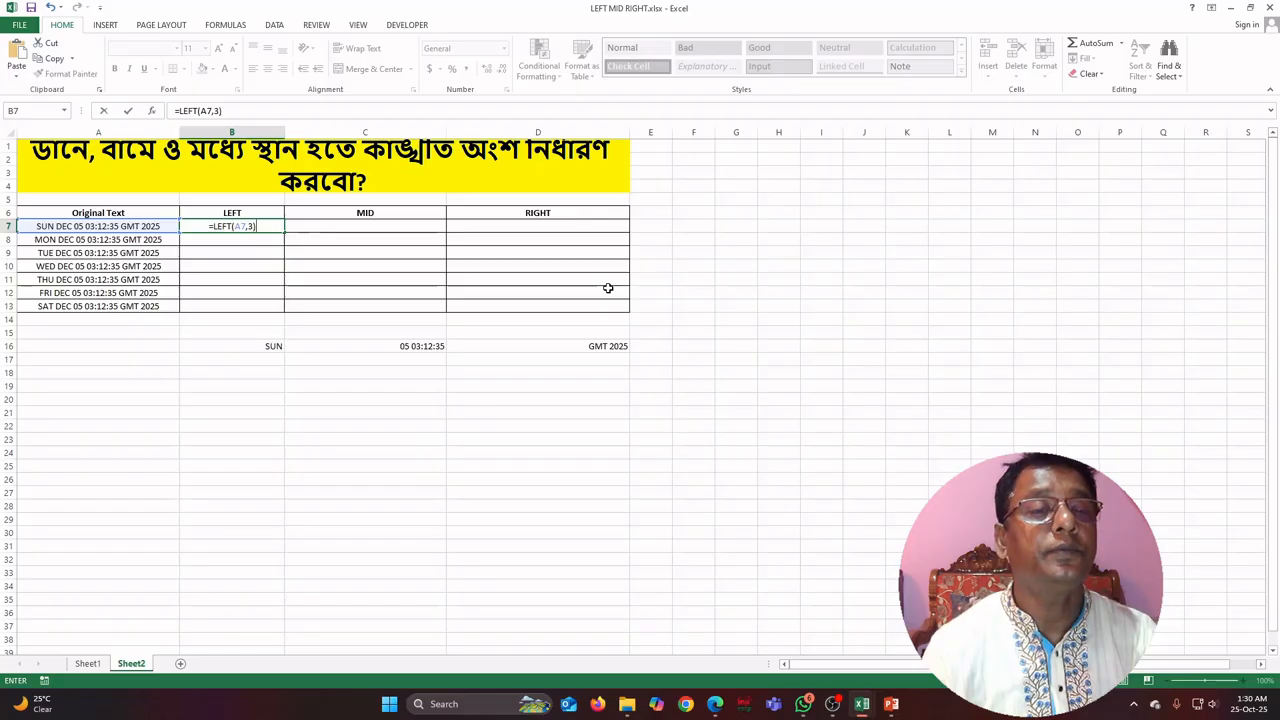
{"action": "key", "text": "Return"}
Spell out the weekday in A7's original text as SUNDAY, keeping the rest of the text.
{"action": "scroll", "coordinate": [360, 362], "scroll_direction": "up", "scroll_amount": 4, "text": "ctrl"}
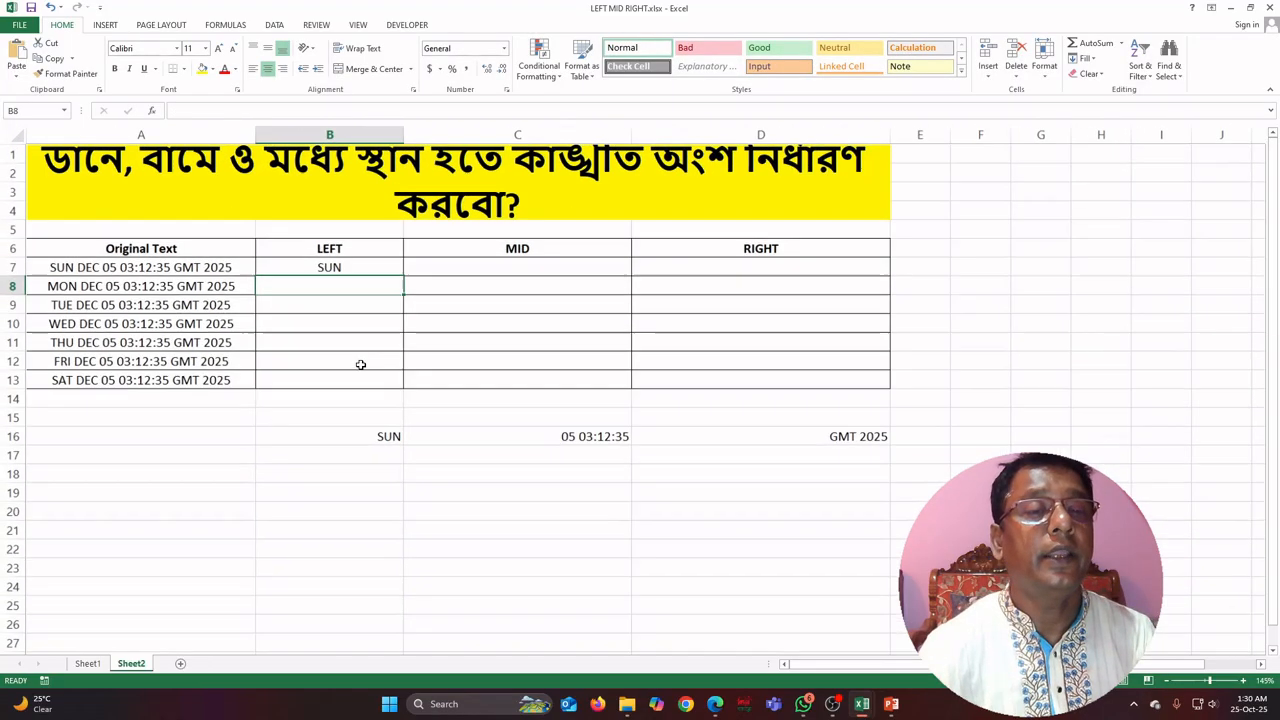
{"action": "scroll", "coordinate": [371, 370], "scroll_direction": "up", "scroll_amount": 1, "text": "ctrl"}
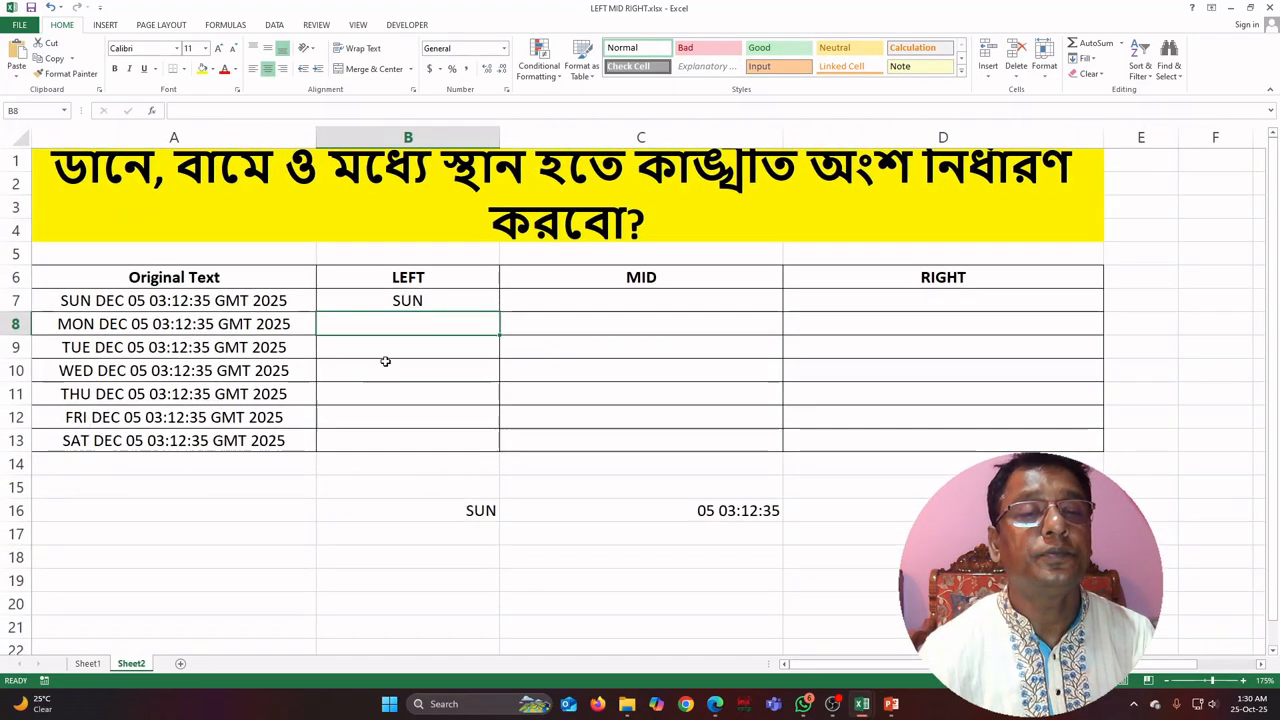
{"action": "scroll", "coordinate": [438, 336], "scroll_direction": "up", "scroll_amount": 2, "text": "ctrl"}
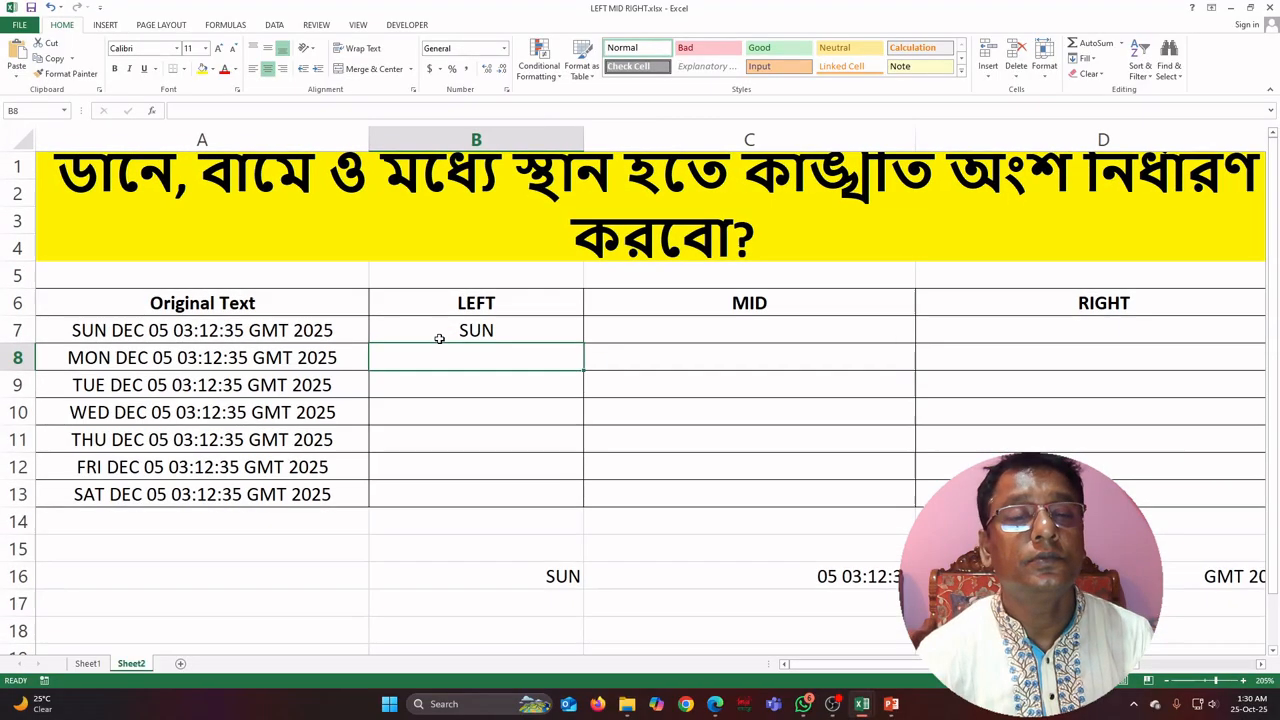
{"action": "left_click", "coordinate": [521, 327]}
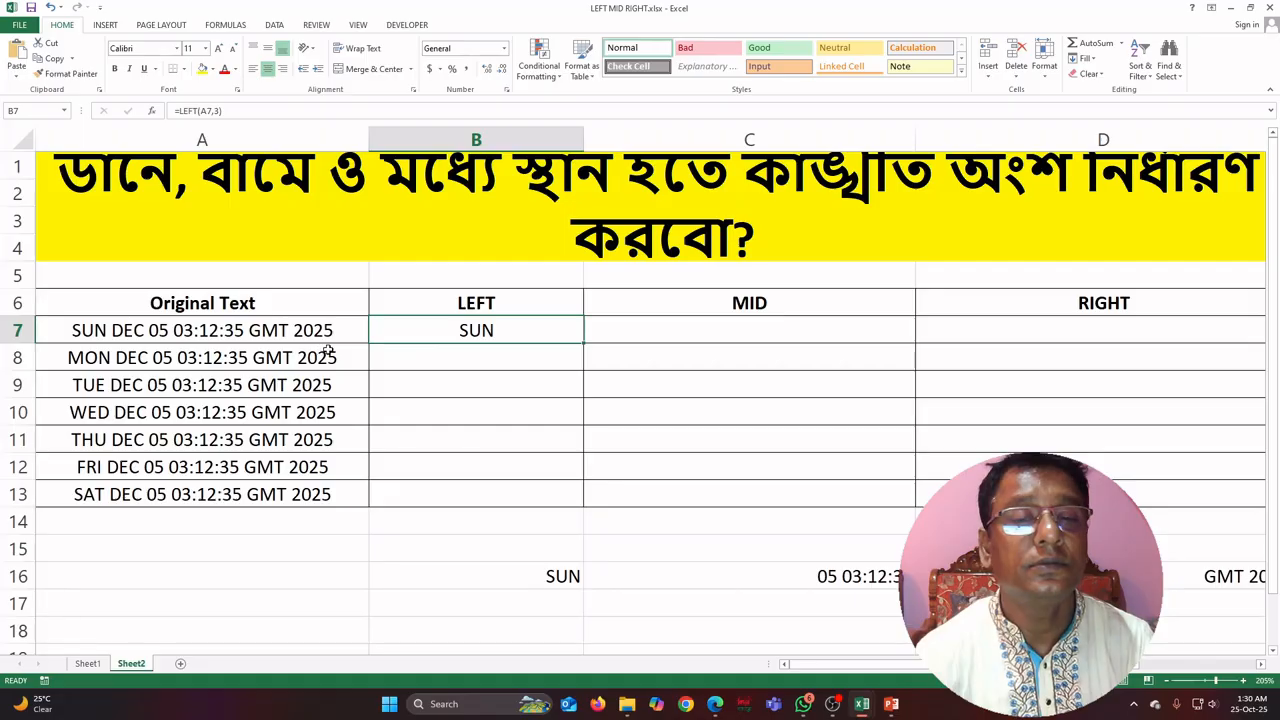
{"action": "double_click", "coordinate": [104, 330]}
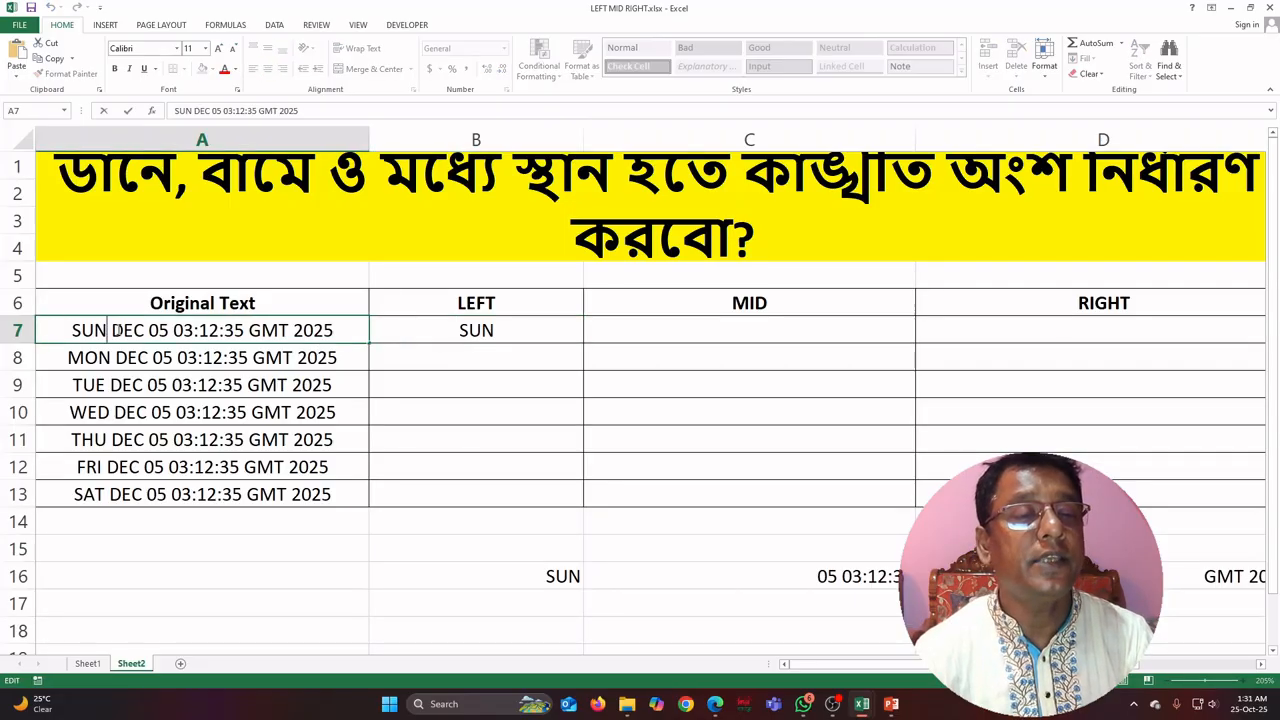
{"action": "type", "text": "DA"}
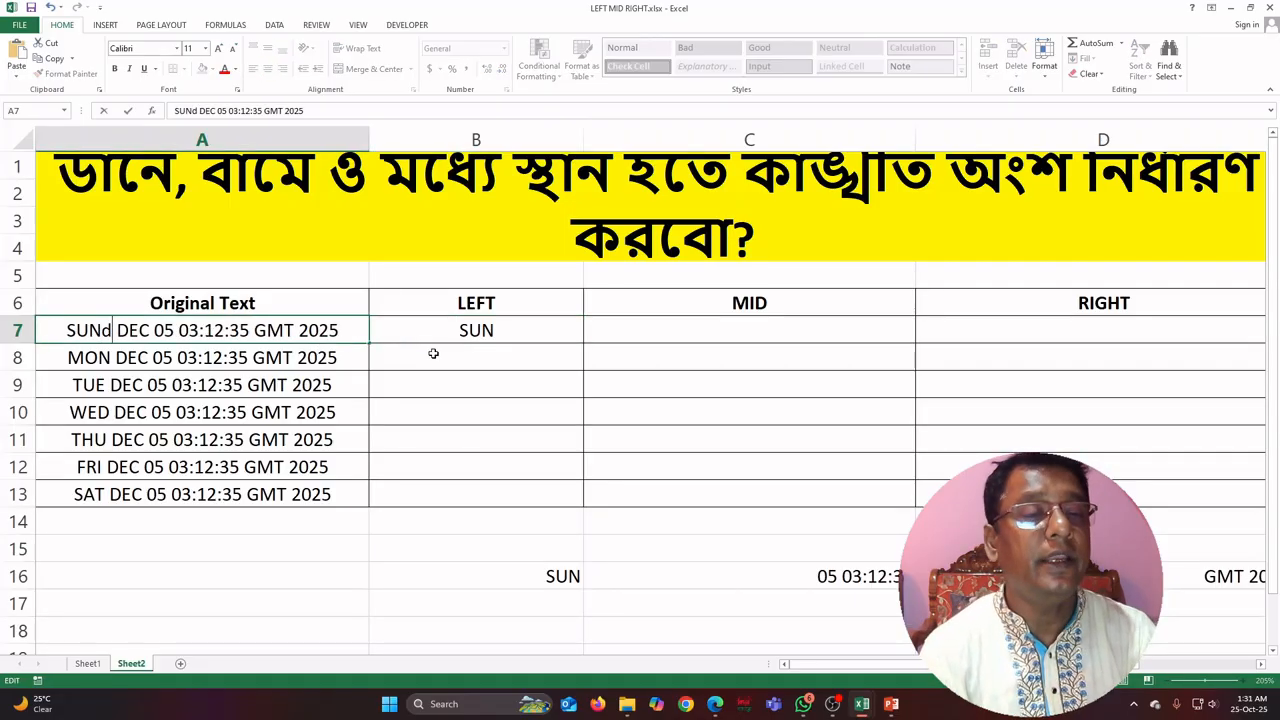
{"action": "type", "text": "Y"}
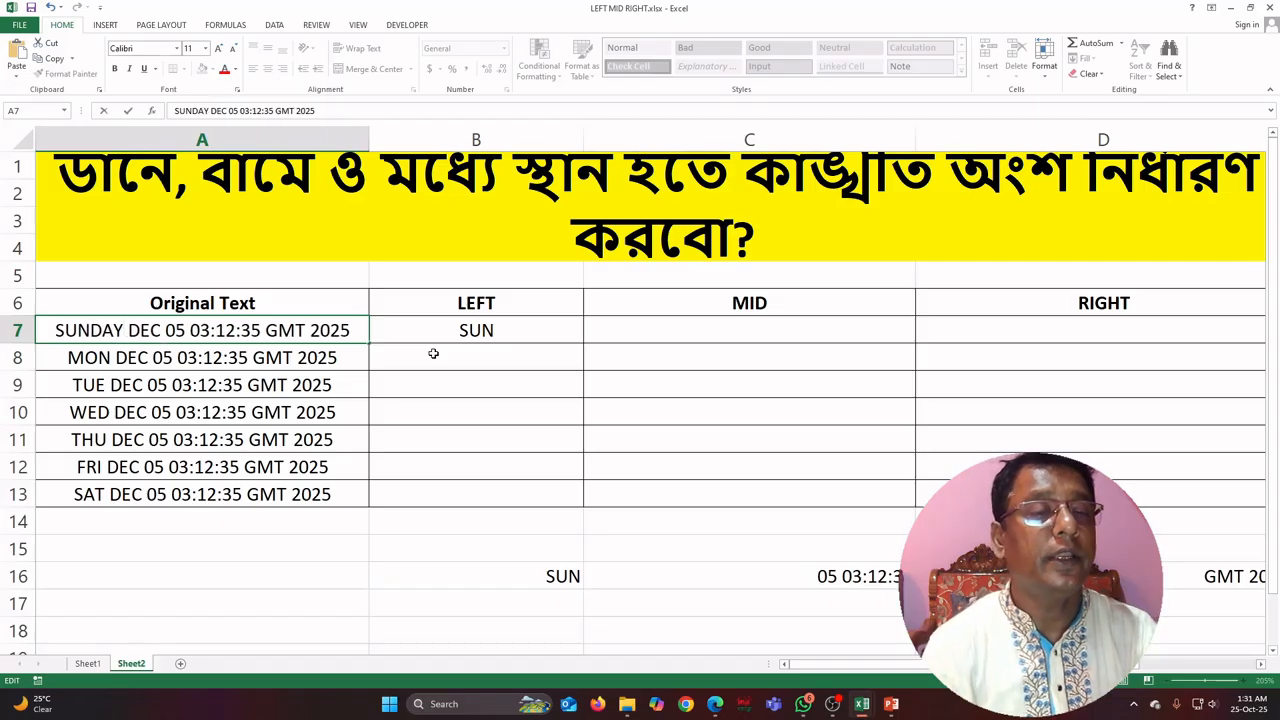
Spell out the weekdays in A8 and A9 as MONDAY and TUESDAY, keeping the rest of each text.
{"action": "left_click", "coordinate": [104, 355]}
{"action": "double_click", "coordinate": [104, 357]}
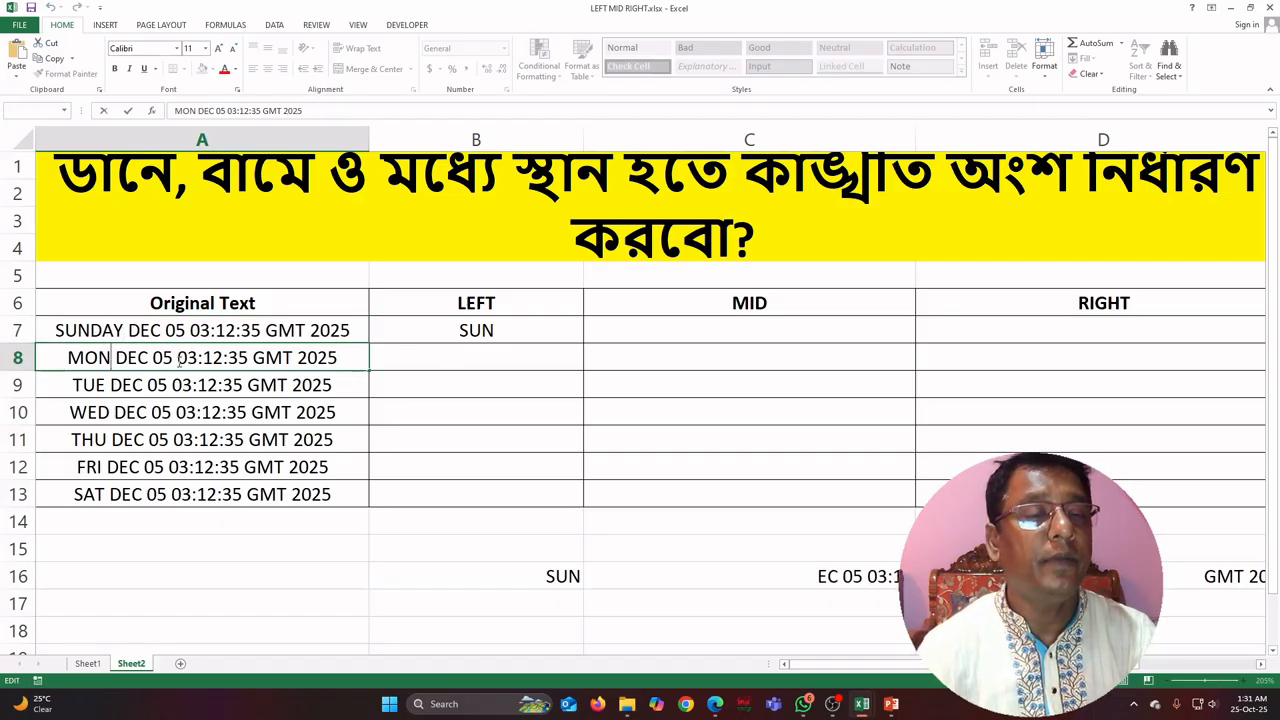
{"action": "type", "text": "DAY"}
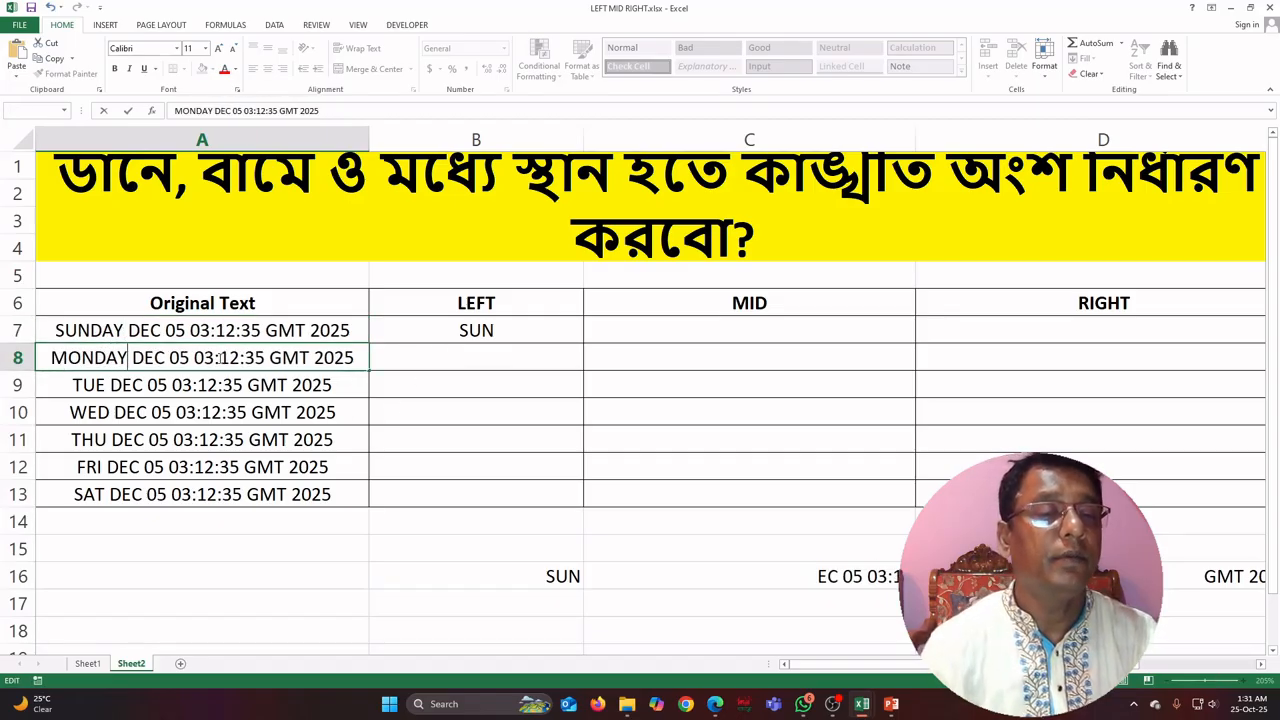
{"action": "left_click", "coordinate": [106, 385]}
{"action": "double_click", "coordinate": [106, 385]}
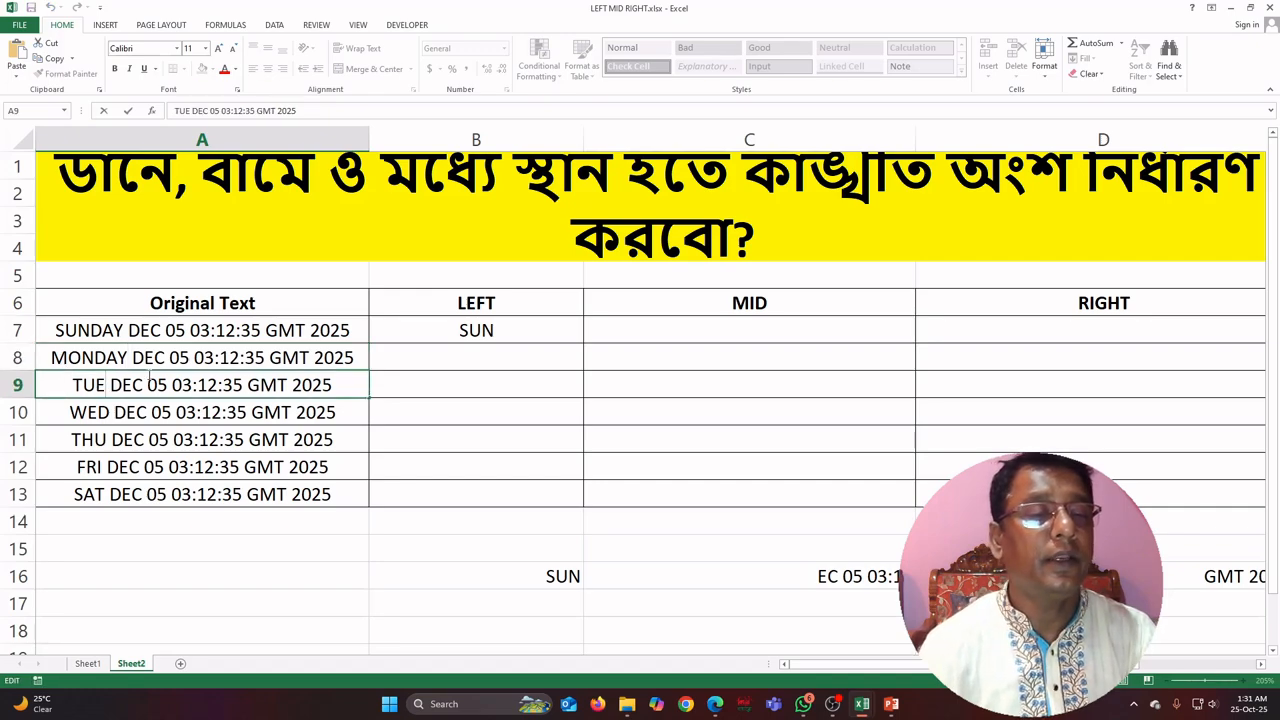
{"action": "type", "text": "ES"}
{"action": "key", "text": "BackSpace"}
{"action": "key", "text": "BackSpace"}
{"action": "type", "text": "ES"}
{"action": "key", "text": "BackSpace"}
{"action": "key", "text": "BackSpace"}
{"action": "type", "text": "SDAY"}
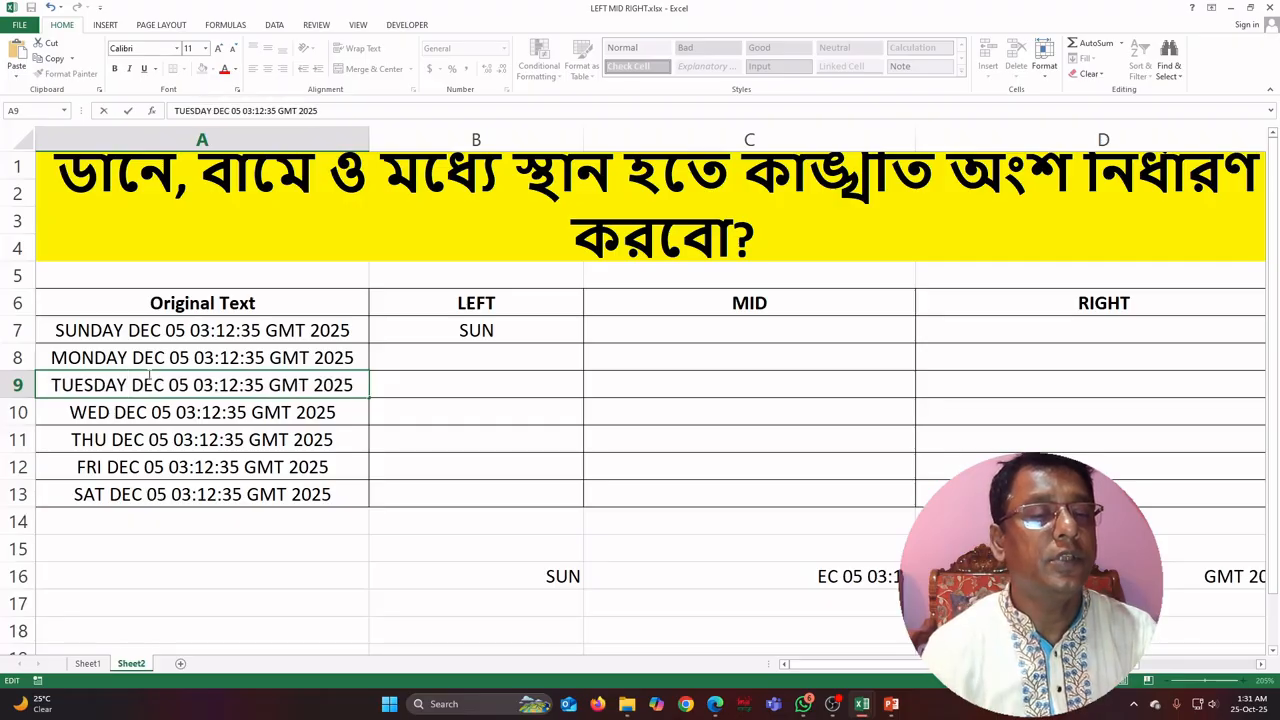
{"action": "left_click", "coordinate": [100, 410]}
{"action": "double_click", "coordinate": [111, 412]}
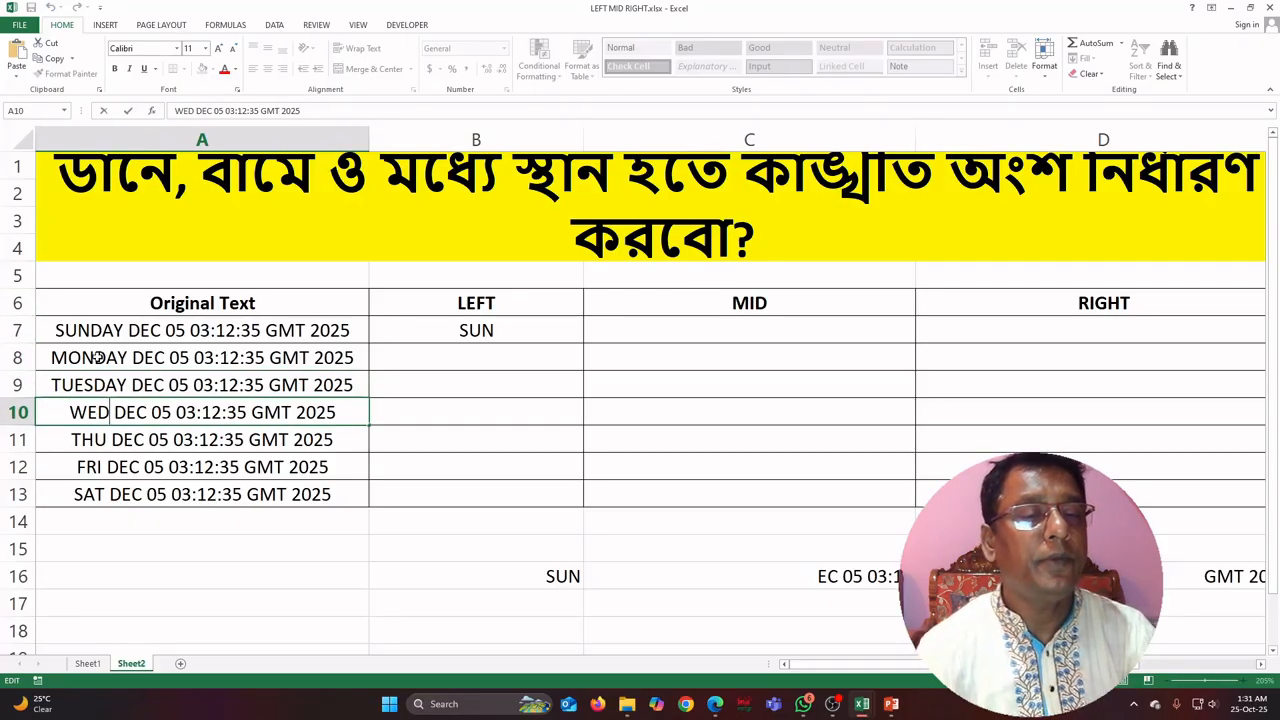
{"action": "left_click", "coordinate": [503, 438]}
{"action": "left_click", "coordinate": [505, 334]}
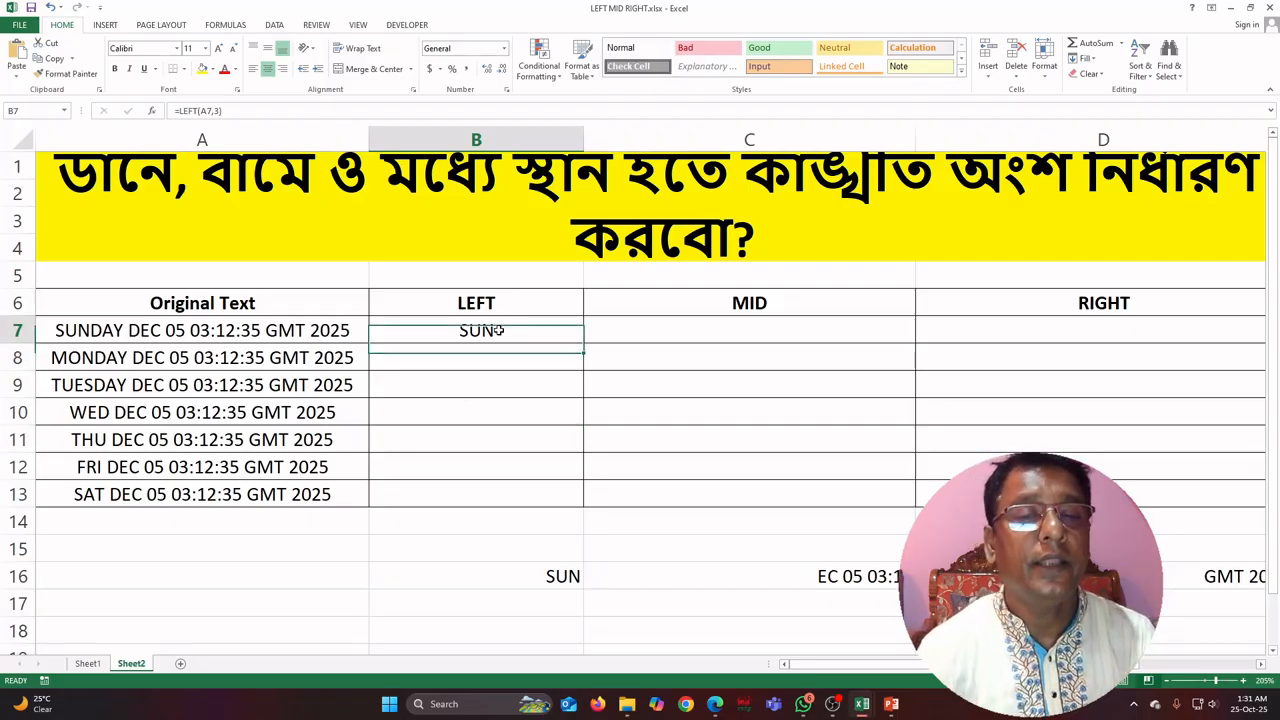
{"action": "double_click", "coordinate": [505, 331]}
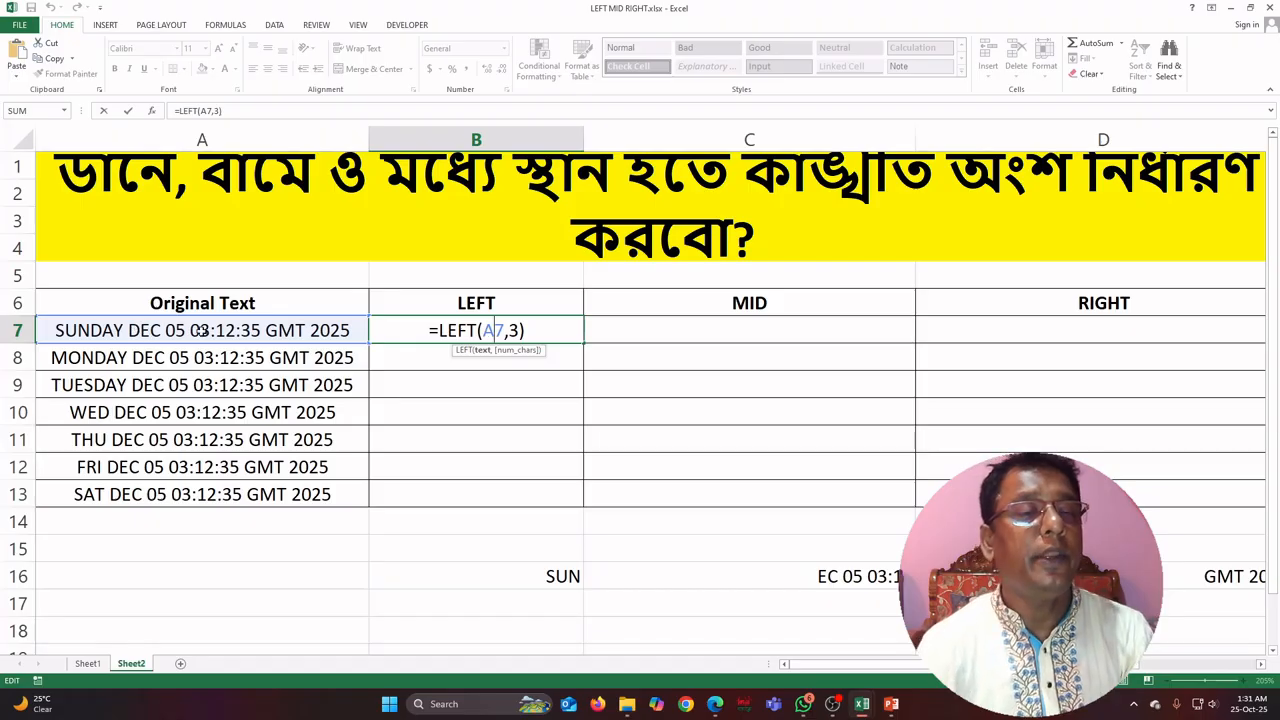
{"action": "double_click", "coordinate": [514, 330]}
{"action": "type", "text": "5"}
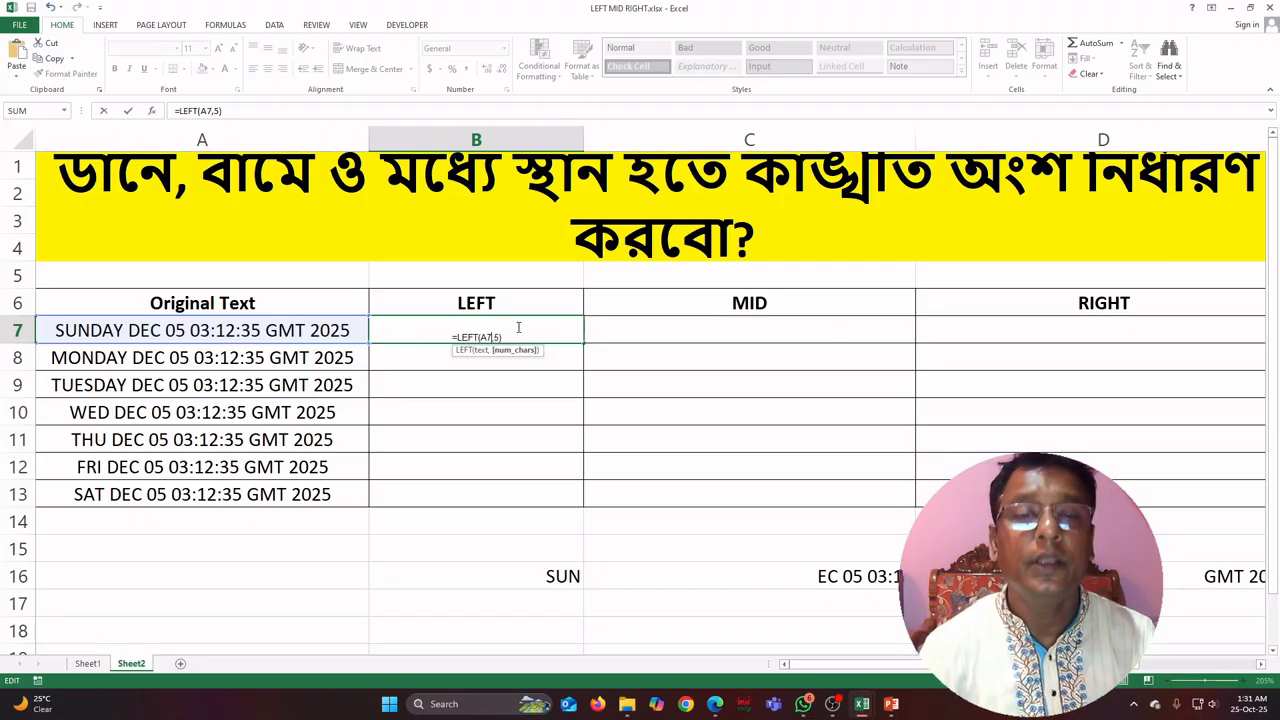
{"action": "key", "text": "Escape"}
{"action": "key", "text": "alt+Tab"}
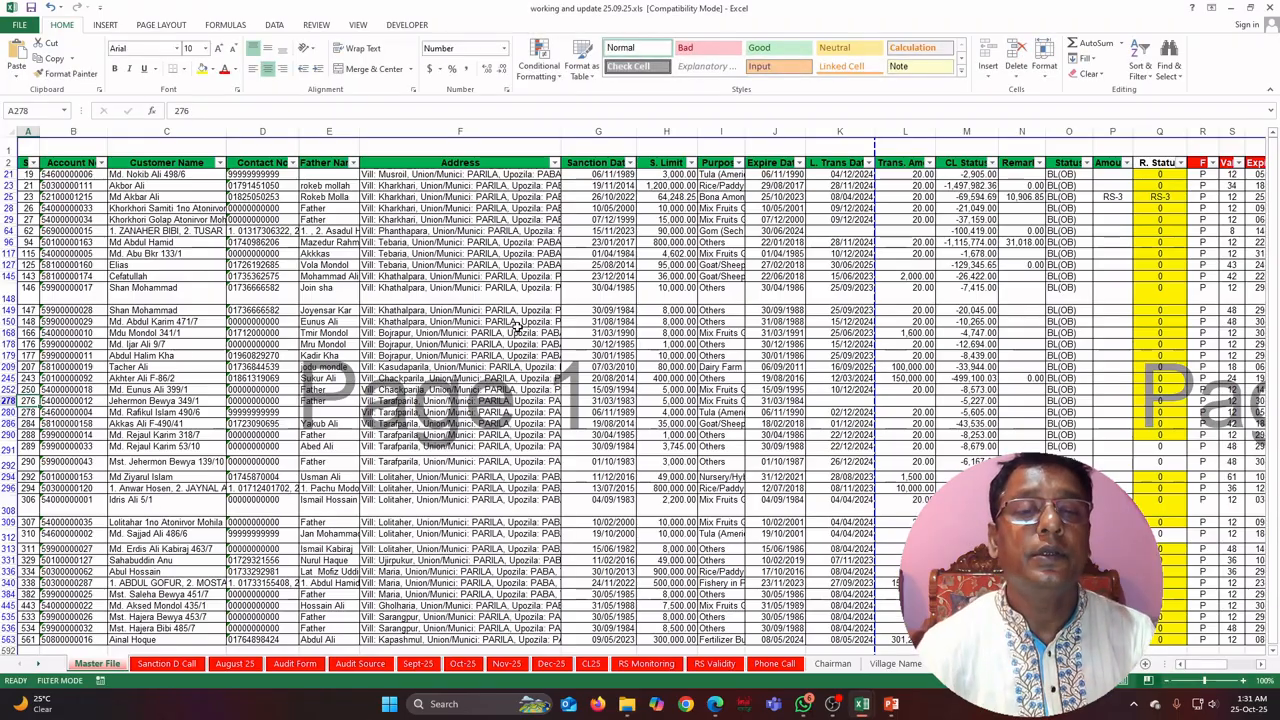
{"action": "left_click", "coordinate": [1229, 9]}
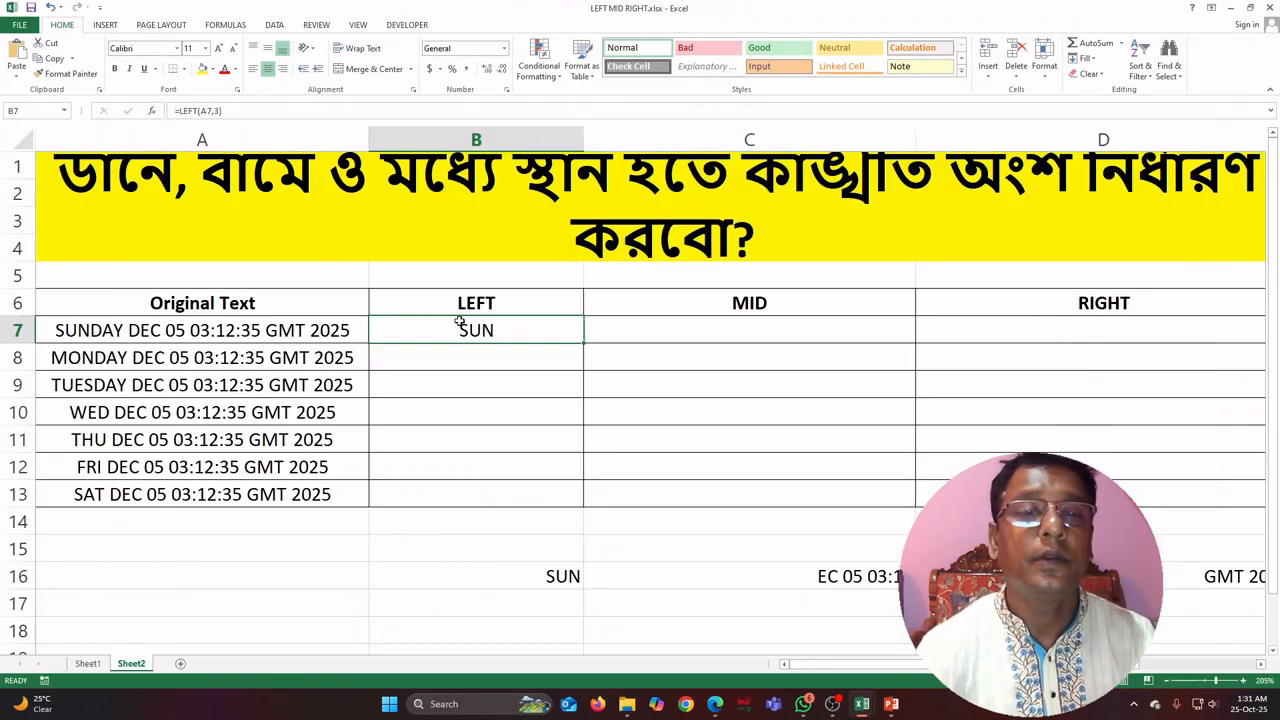
Set the number of characters in B7's LEFT formula to 5.
{"action": "double_click", "coordinate": [490, 331]}
{"action": "double_click", "coordinate": [512, 331]}
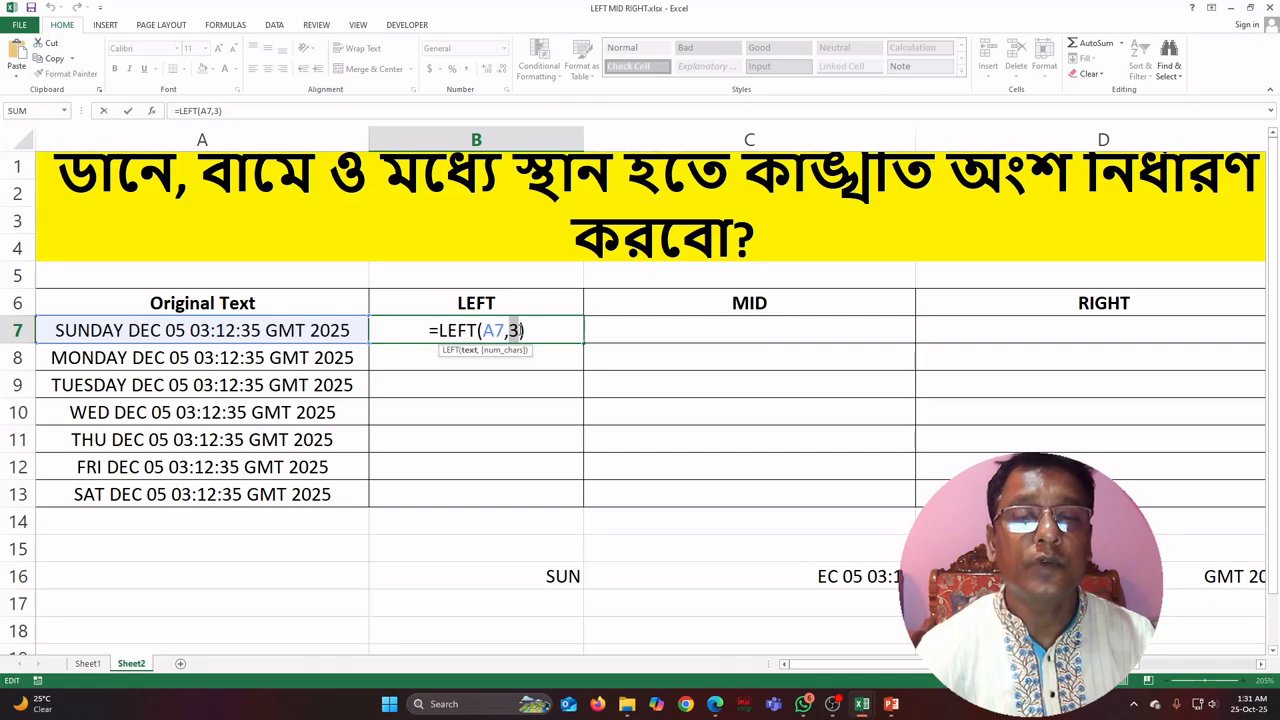
{"action": "type", "text": "5"}
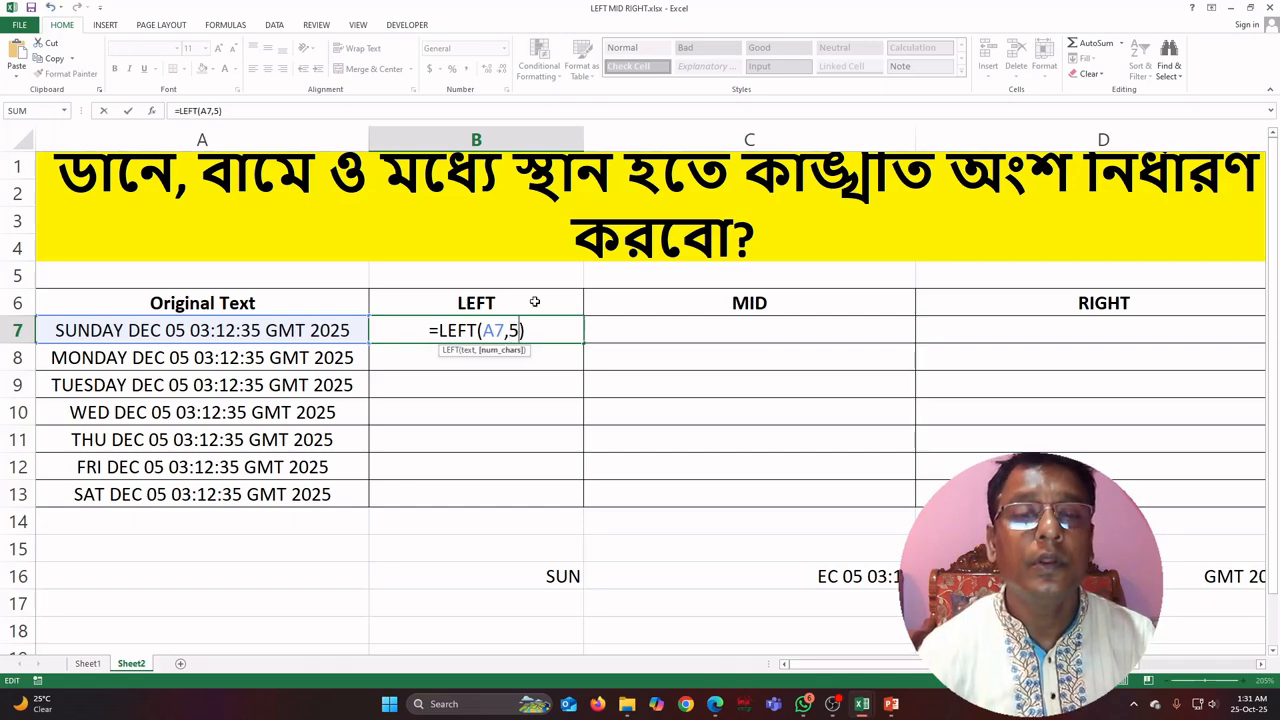
{"action": "key", "text": "Return"}
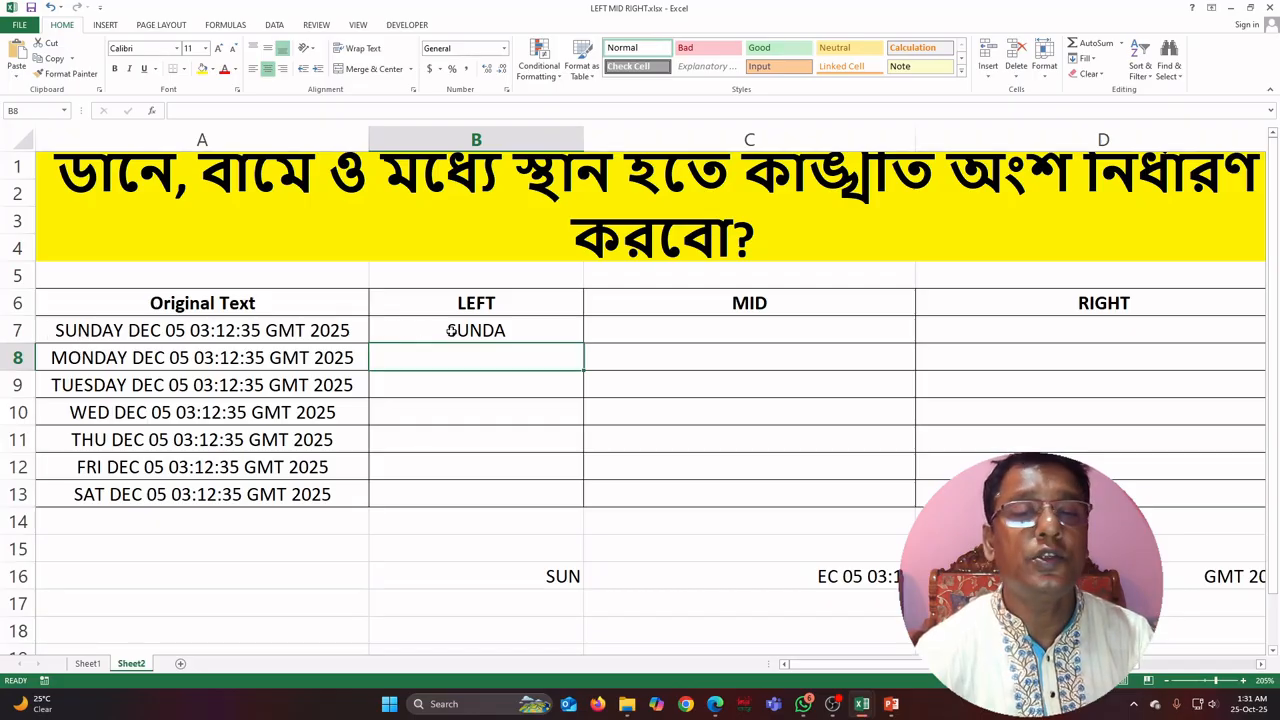
Set the number of characters in B7's LEFT formula to 6 to extract the full weekday name.
{"action": "left_click", "coordinate": [483, 331]}
{"action": "double_click", "coordinate": [483, 331]}
{"action": "double_click", "coordinate": [512, 330]}
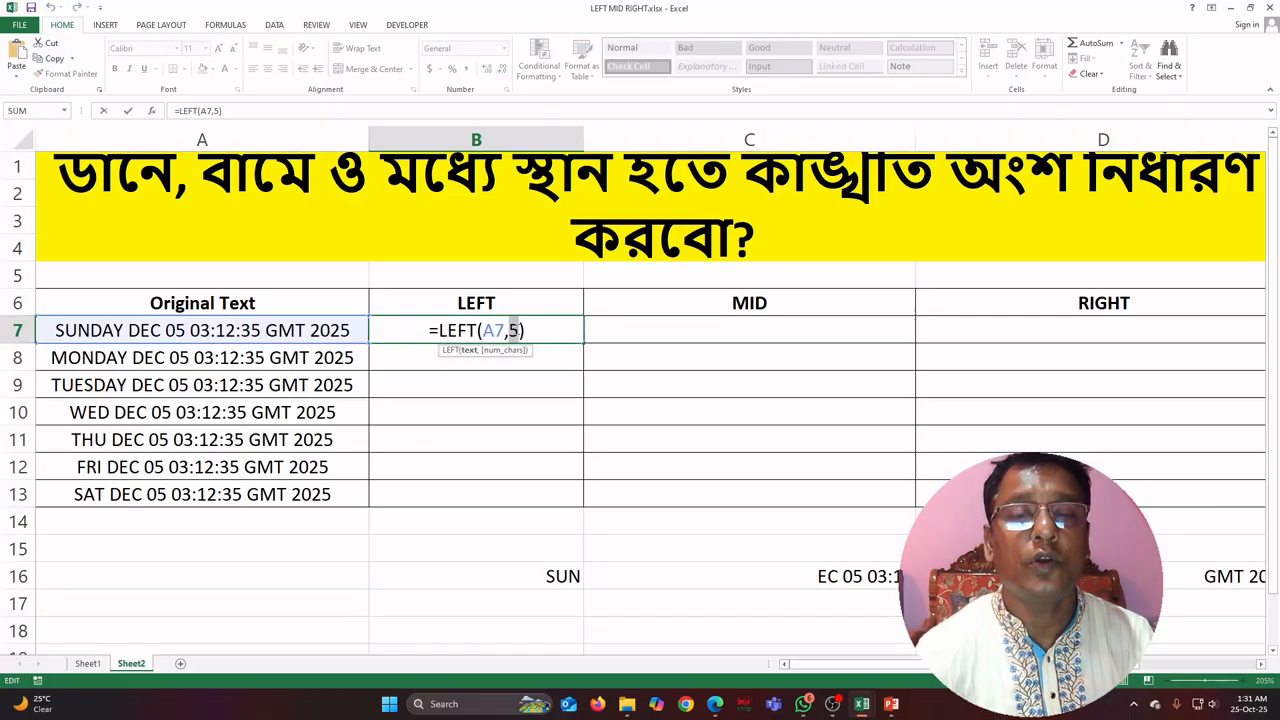
{"action": "type", "text": "6"}
{"action": "key", "text": "Return"}
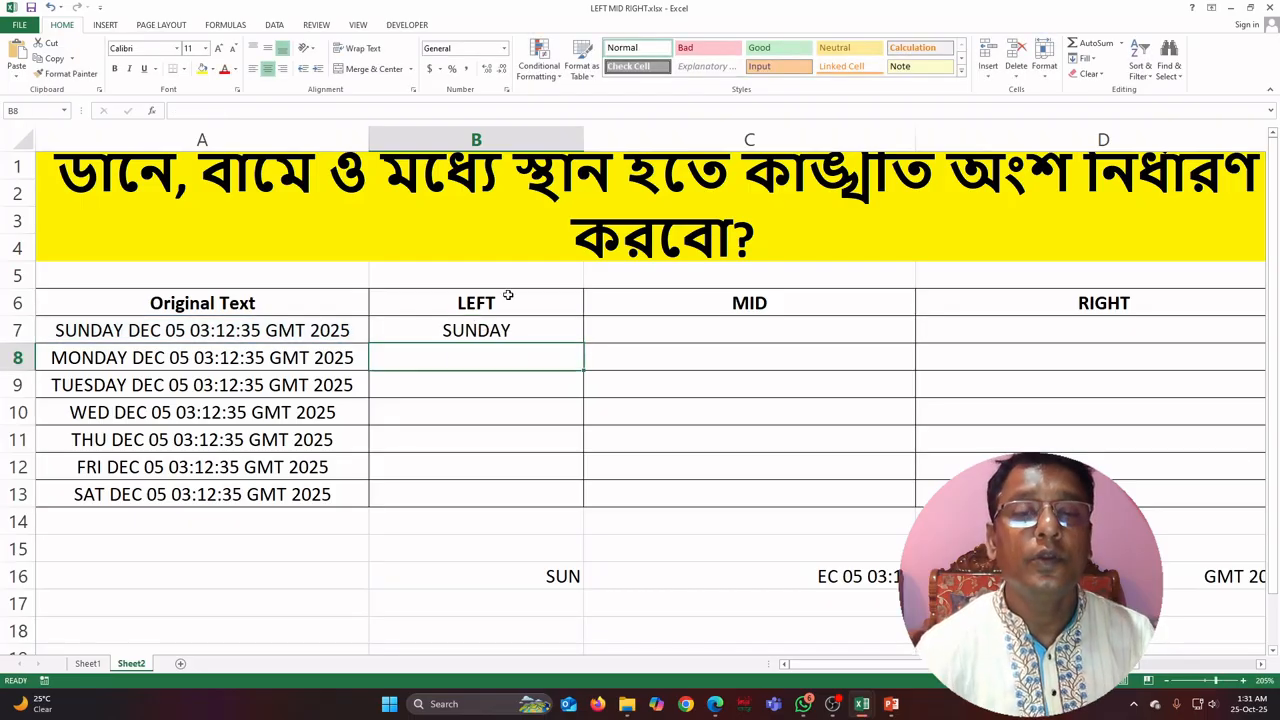
Fill the LEFT formula from B7 down through B13.
{"action": "left_click", "coordinate": [497, 330]}
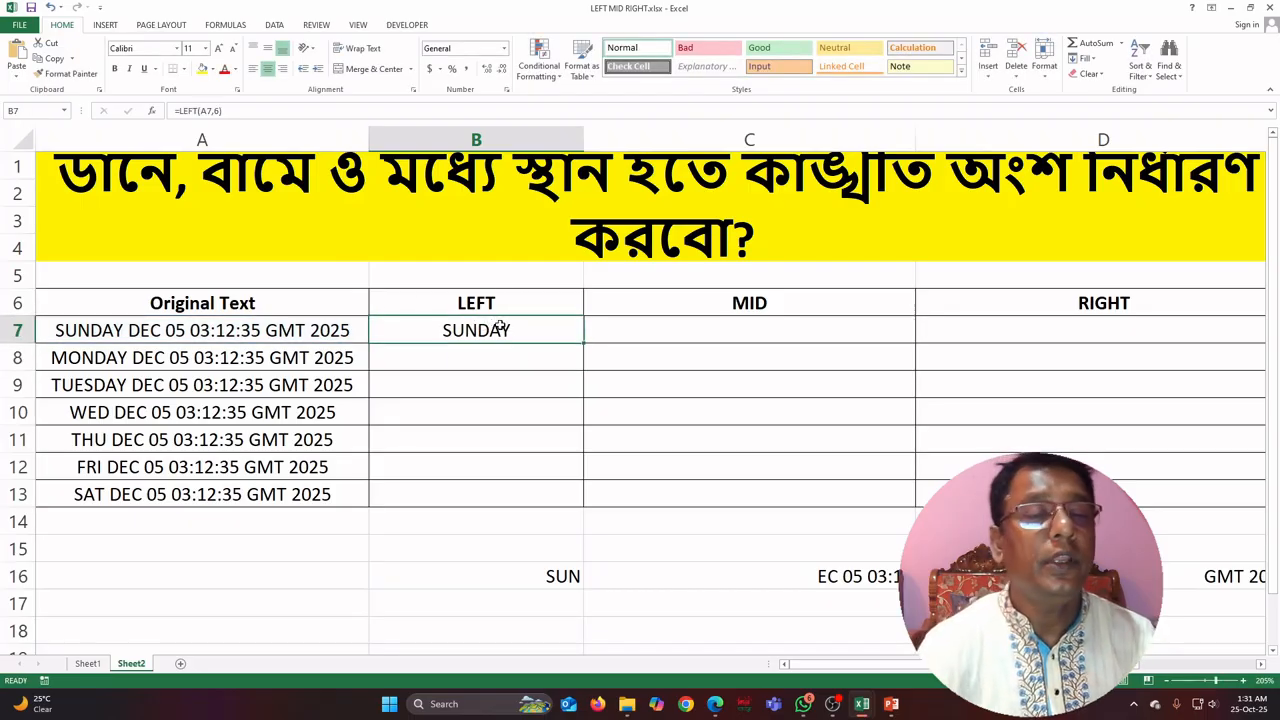
{"action": "left_click_drag", "start_coordinate": [583, 343], "coordinate": [596, 416]}
{"action": "left_click_drag", "start_coordinate": [589, 489], "coordinate": [589, 510]}
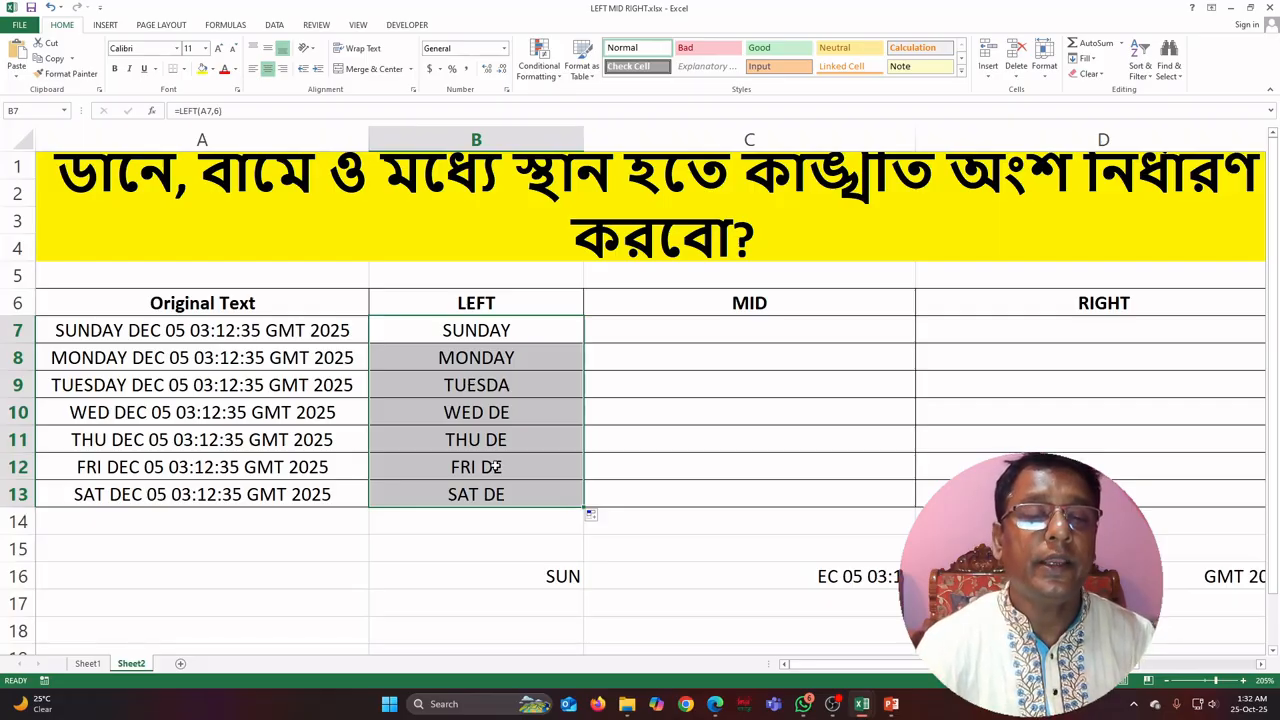
Spell out the weekdays in A12 and A13 as FRIDAY and SATURDAY, keeping the rest of each text.
{"action": "double_click", "coordinate": [101, 469]}
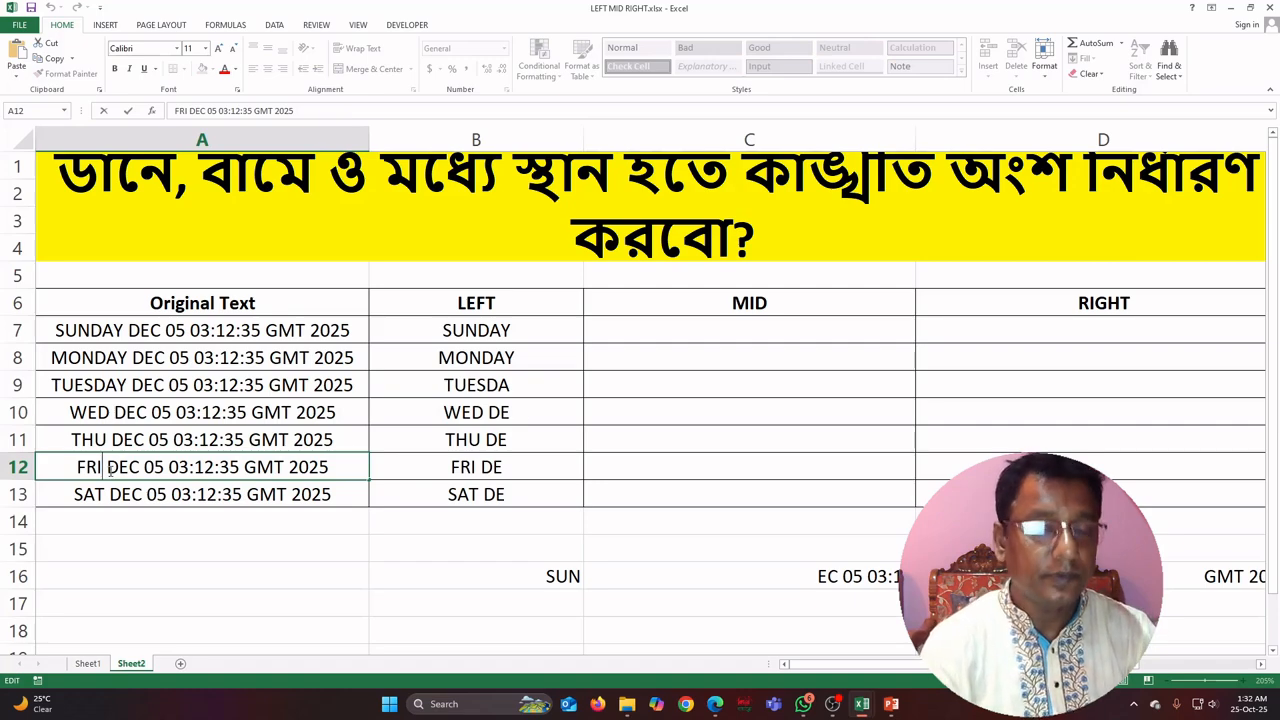
{"action": "type", "text": "DAY"}
{"action": "key", "text": "Return"}
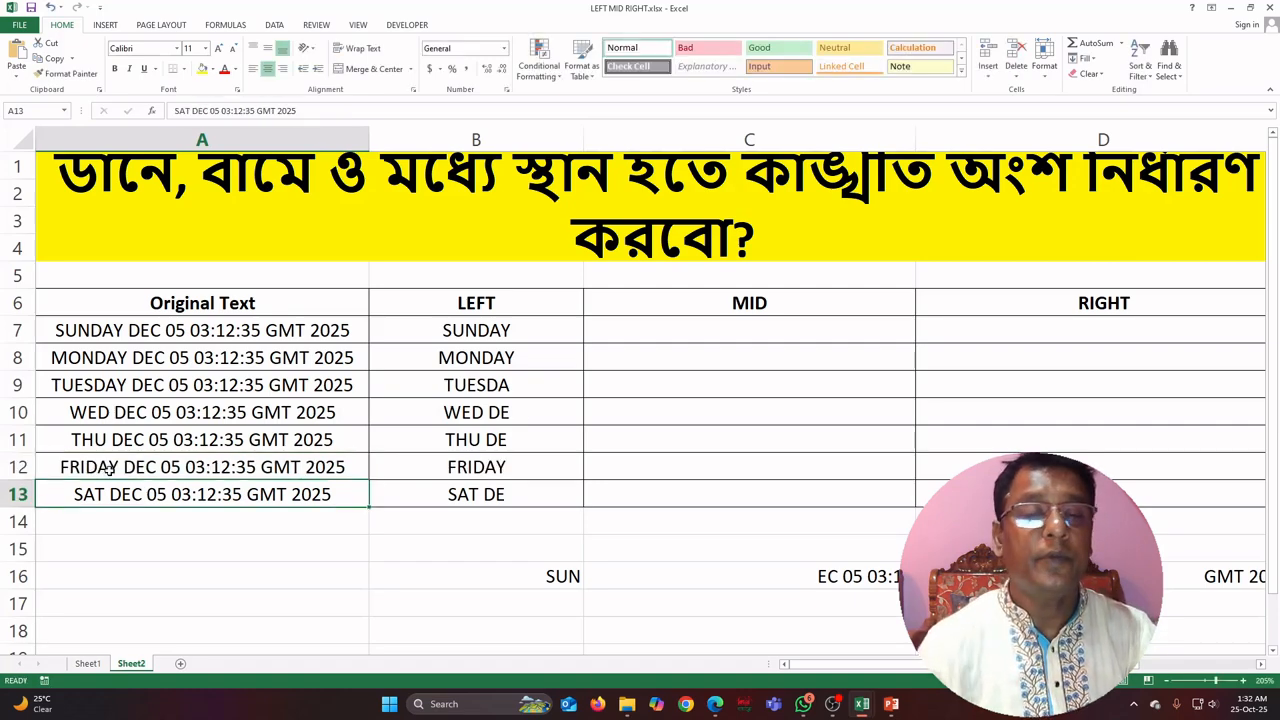
{"action": "double_click", "coordinate": [106, 494]}
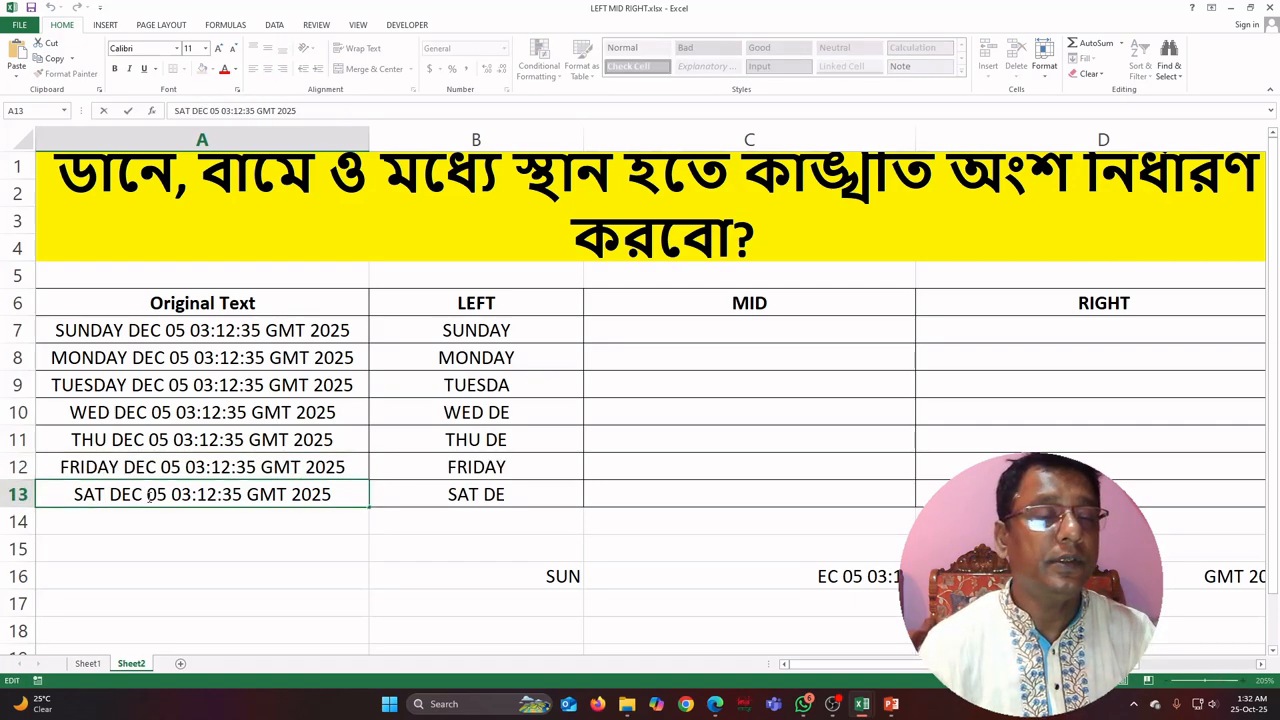
{"action": "type", "text": "U"}
{"action": "type", "text": "RDAY"}
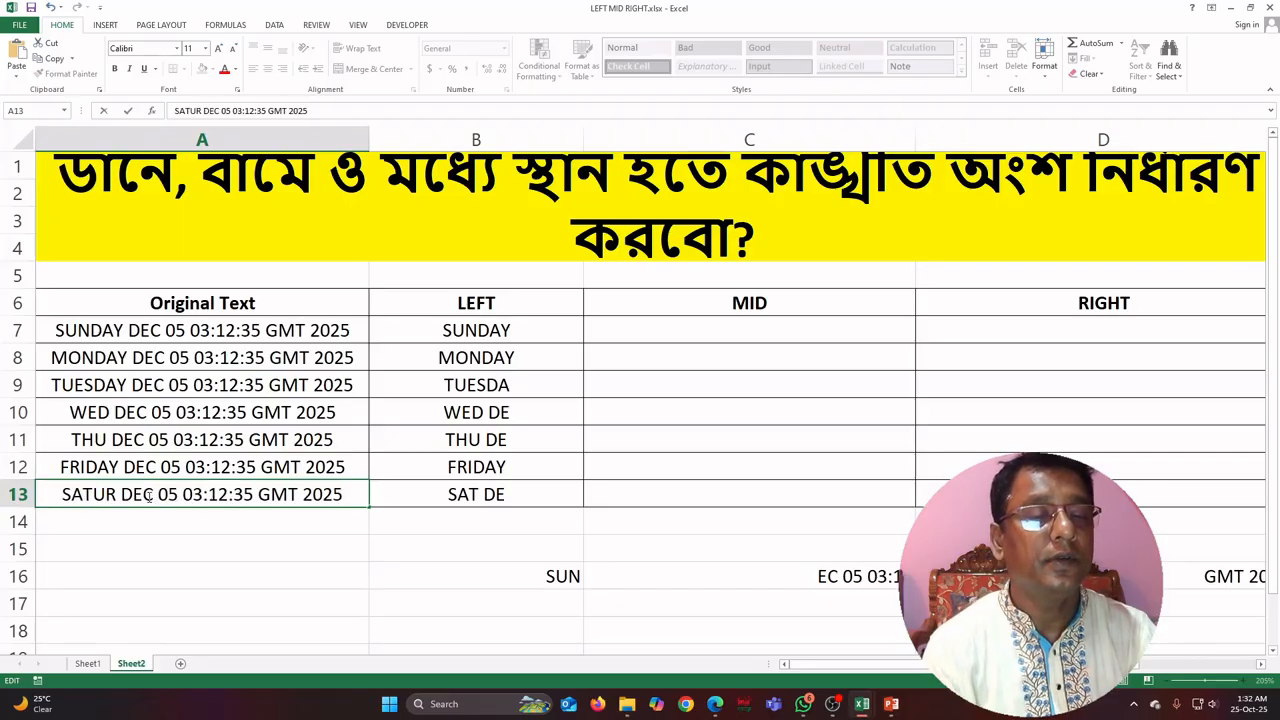
{"action": "key", "text": "Return"}
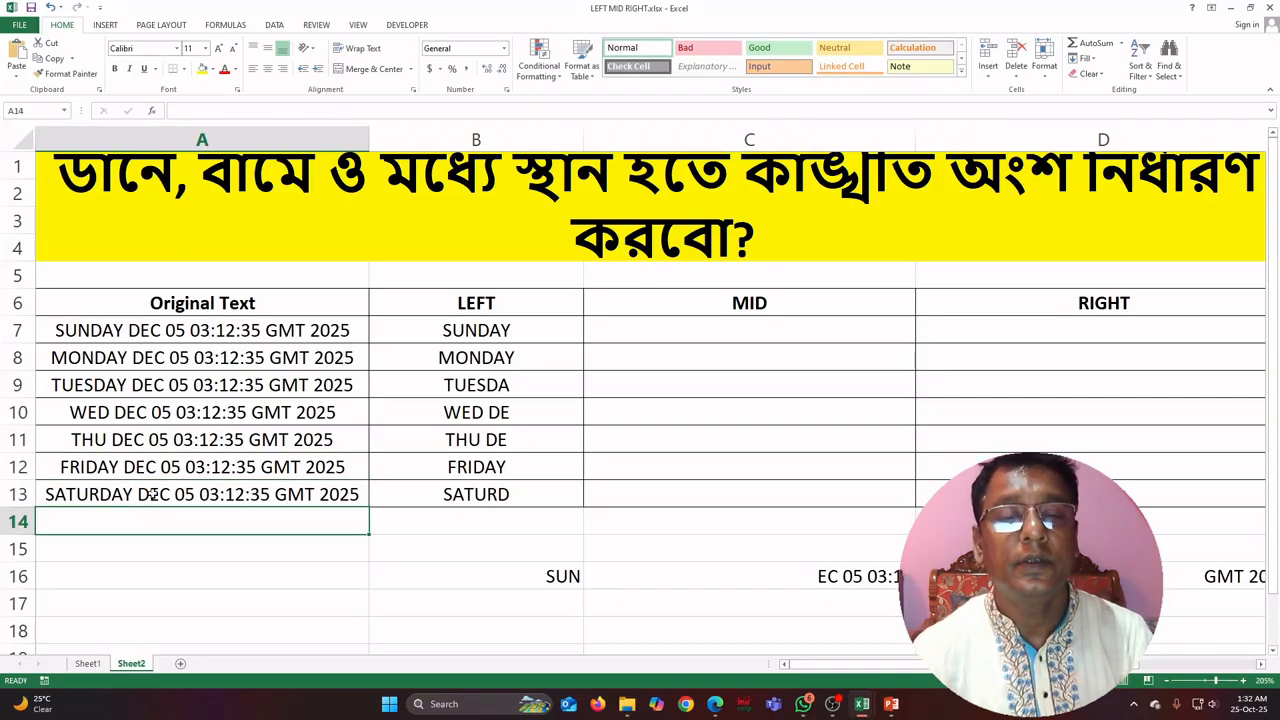
{"action": "left_click", "coordinate": [500, 489]}
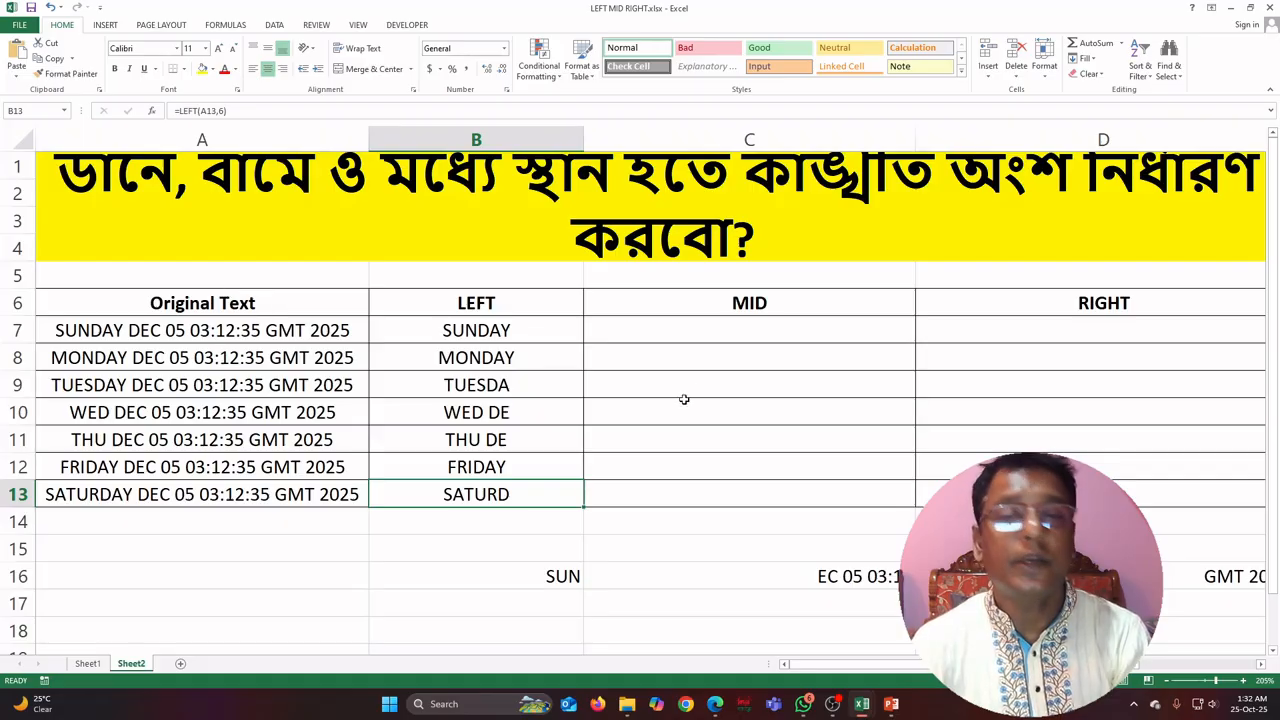
Enter =MID(A7,8,3) in C7 to extract the month from the original text in A7.
{"action": "left_click", "coordinate": [740, 330]}
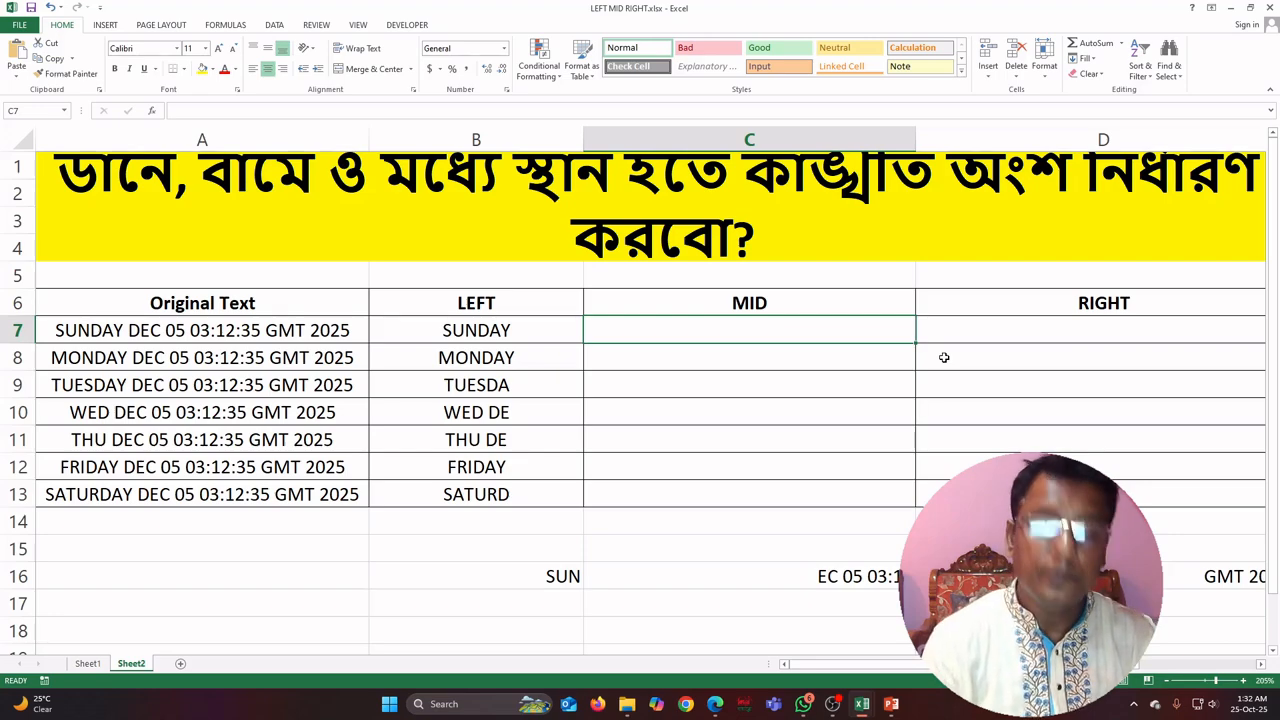
{"action": "type", "text": "="}
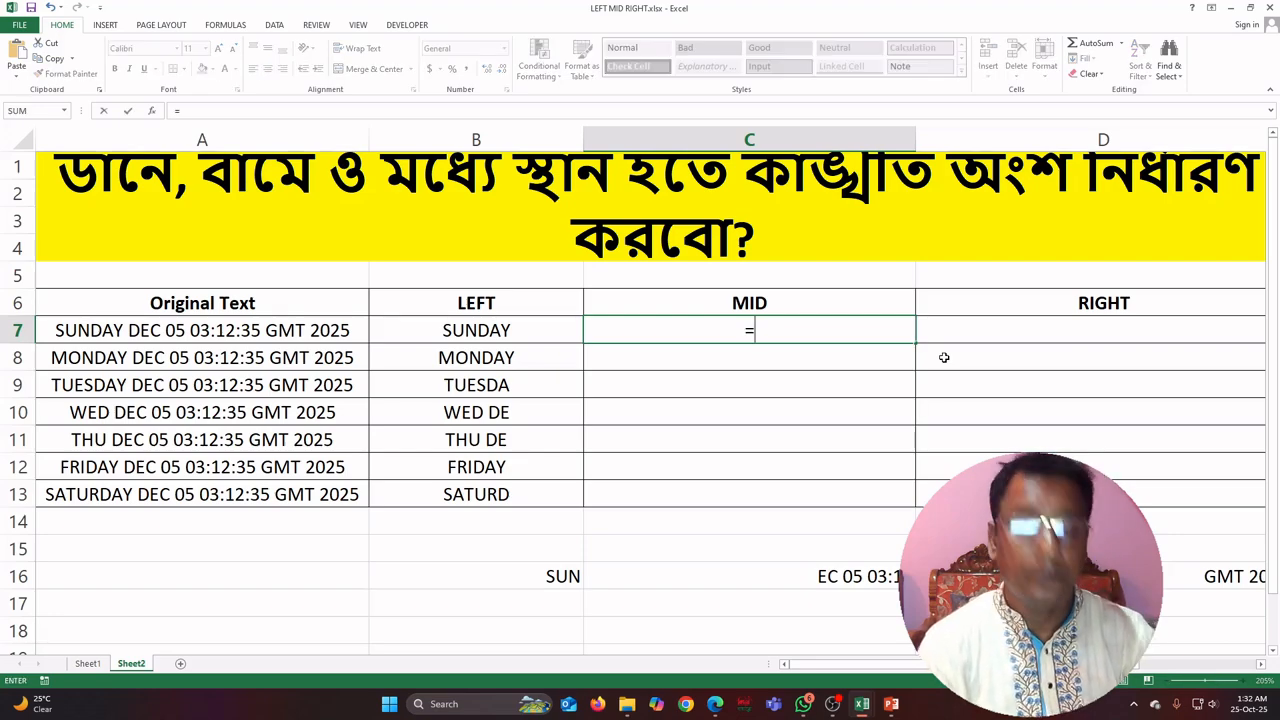
{"action": "type", "text": "MID("}
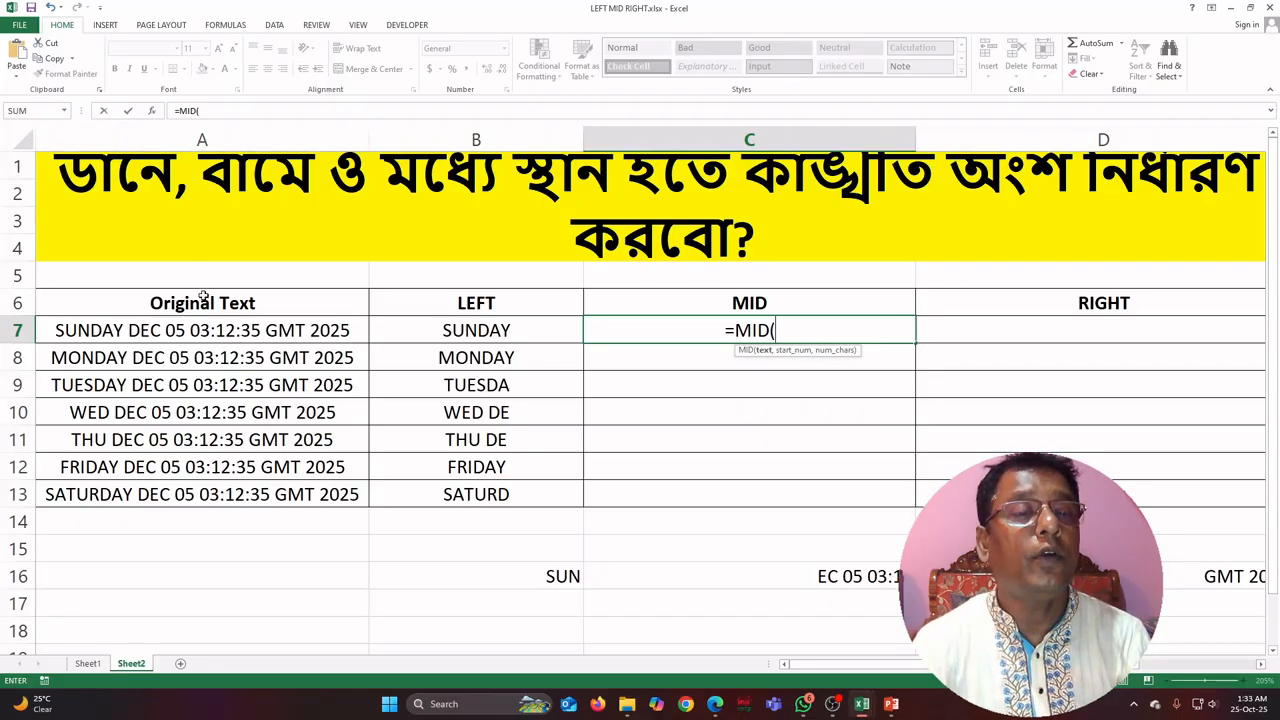
{"action": "left_click", "coordinate": [188, 328]}
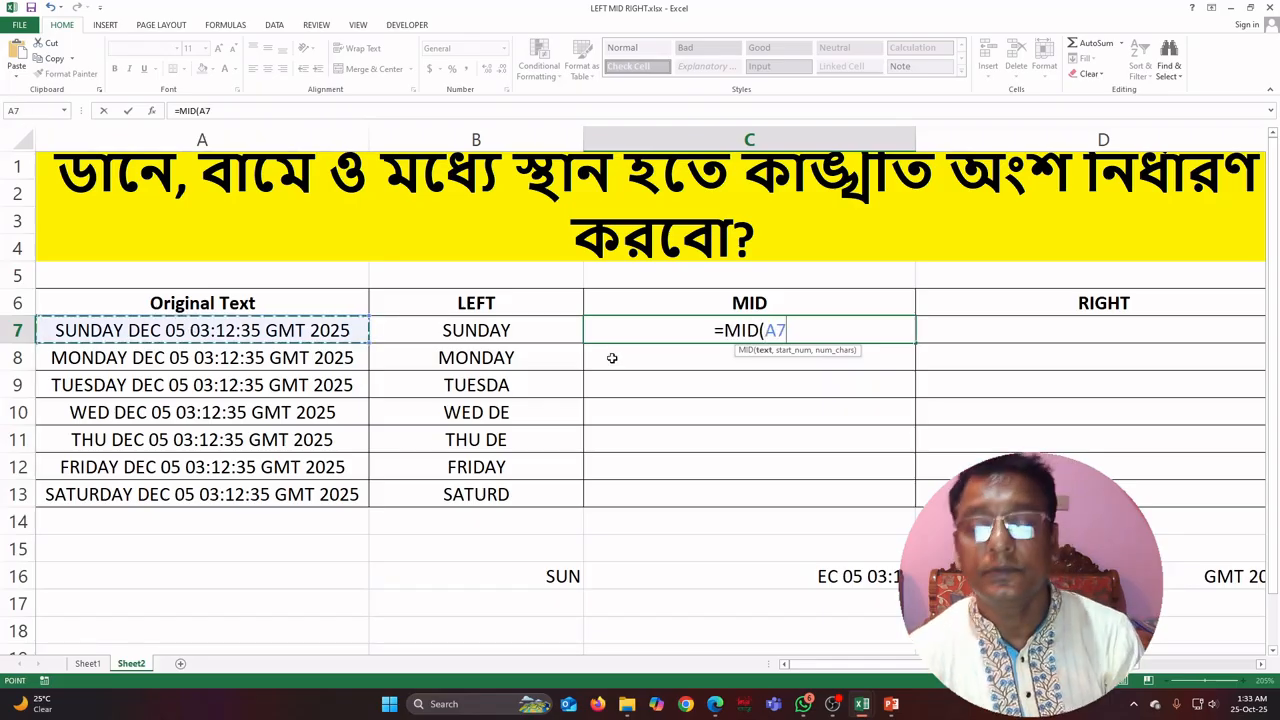
{"action": "type", "text": ","}
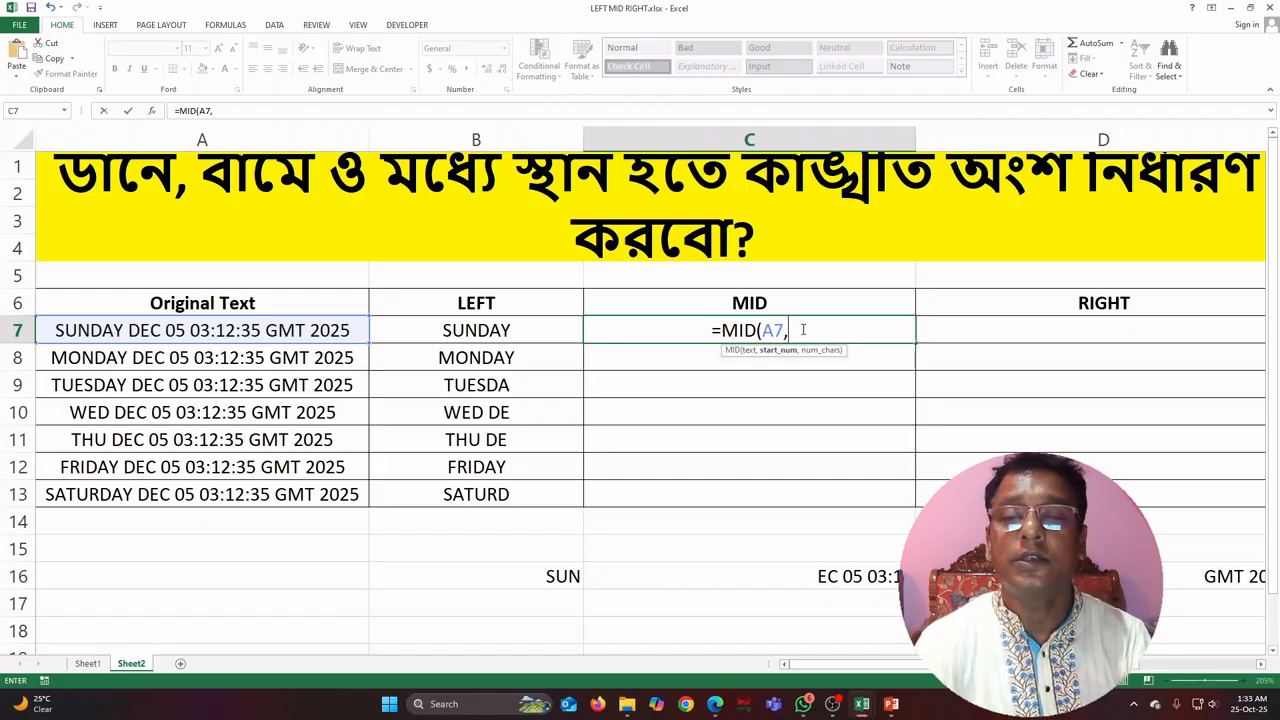
{"action": "type", "text": "8"}
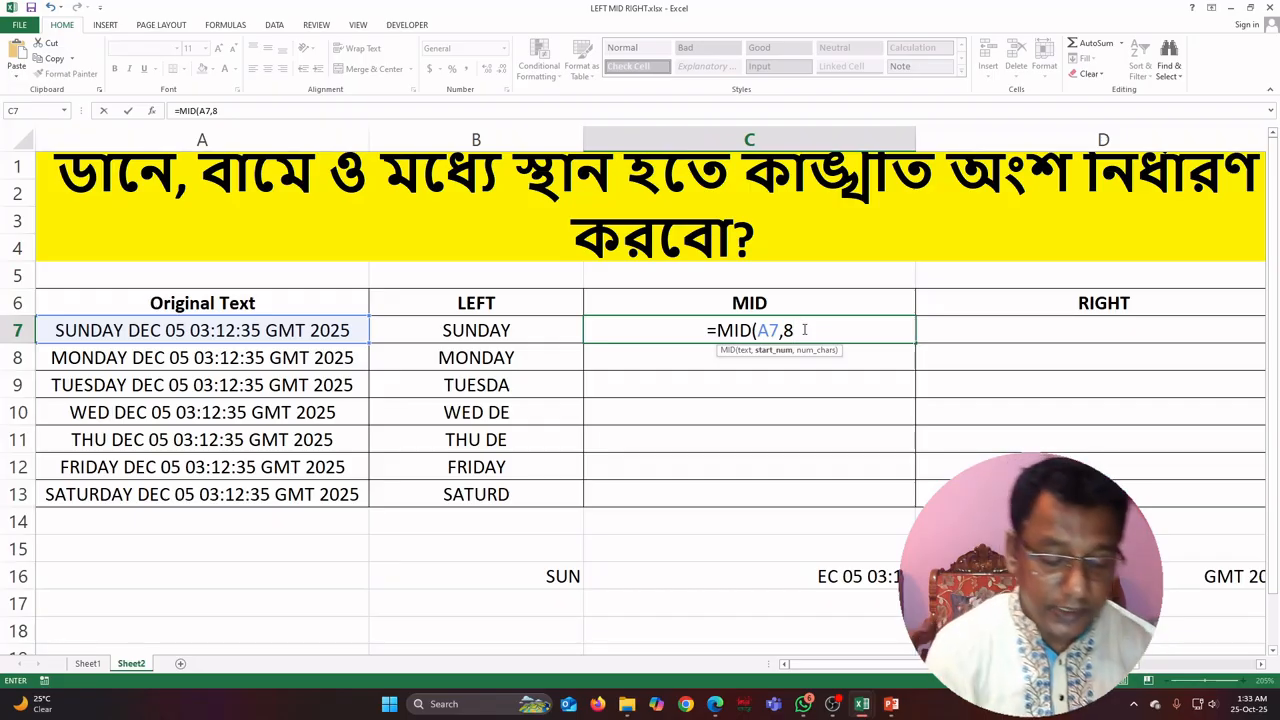
{"action": "type", "text": ","}
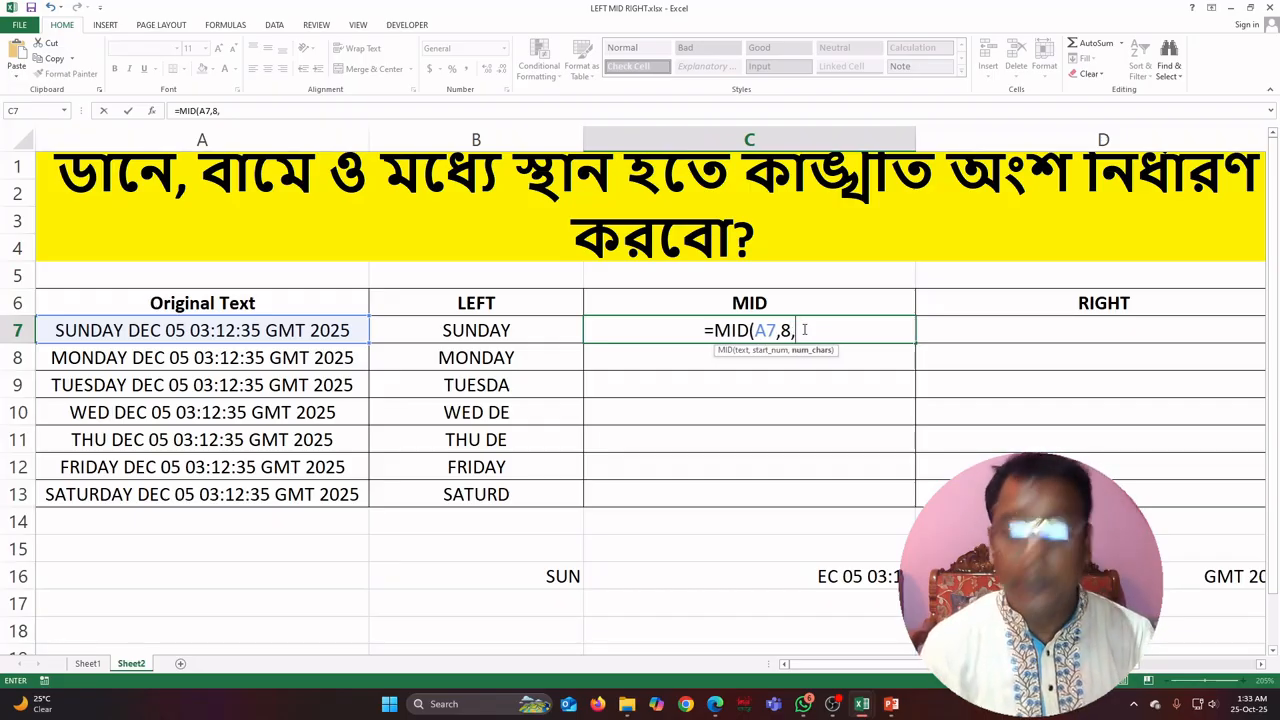
{"action": "type", "text": "3"}
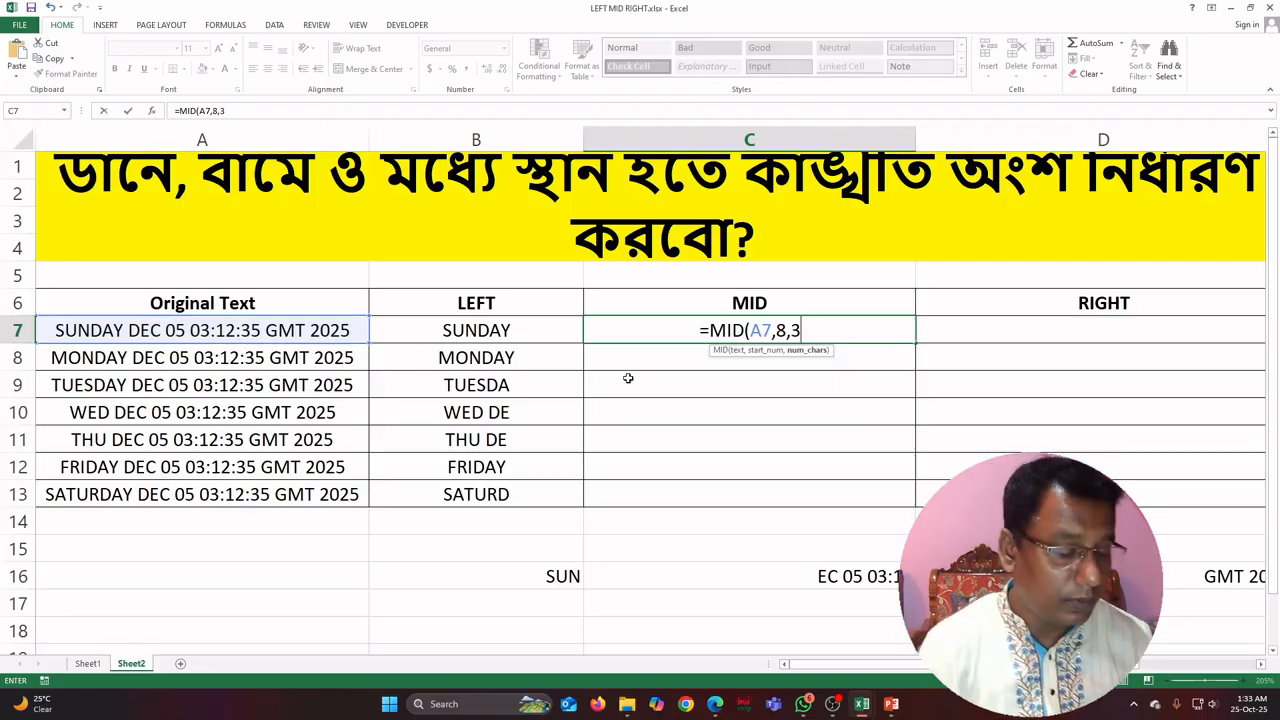
{"action": "type", "text": ")"}
{"action": "key", "text": "Return"}
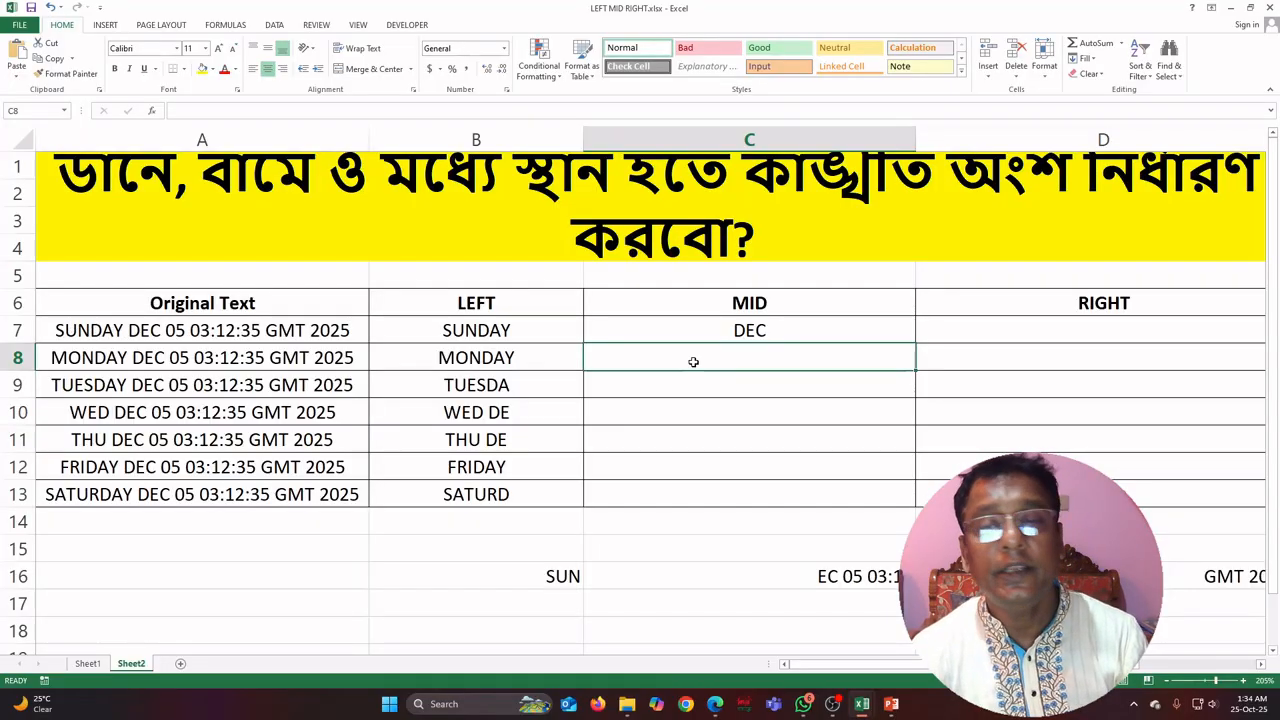
Review the MID formula in C7 and fill it down through C13.
{"action": "double_click", "coordinate": [797, 331]}
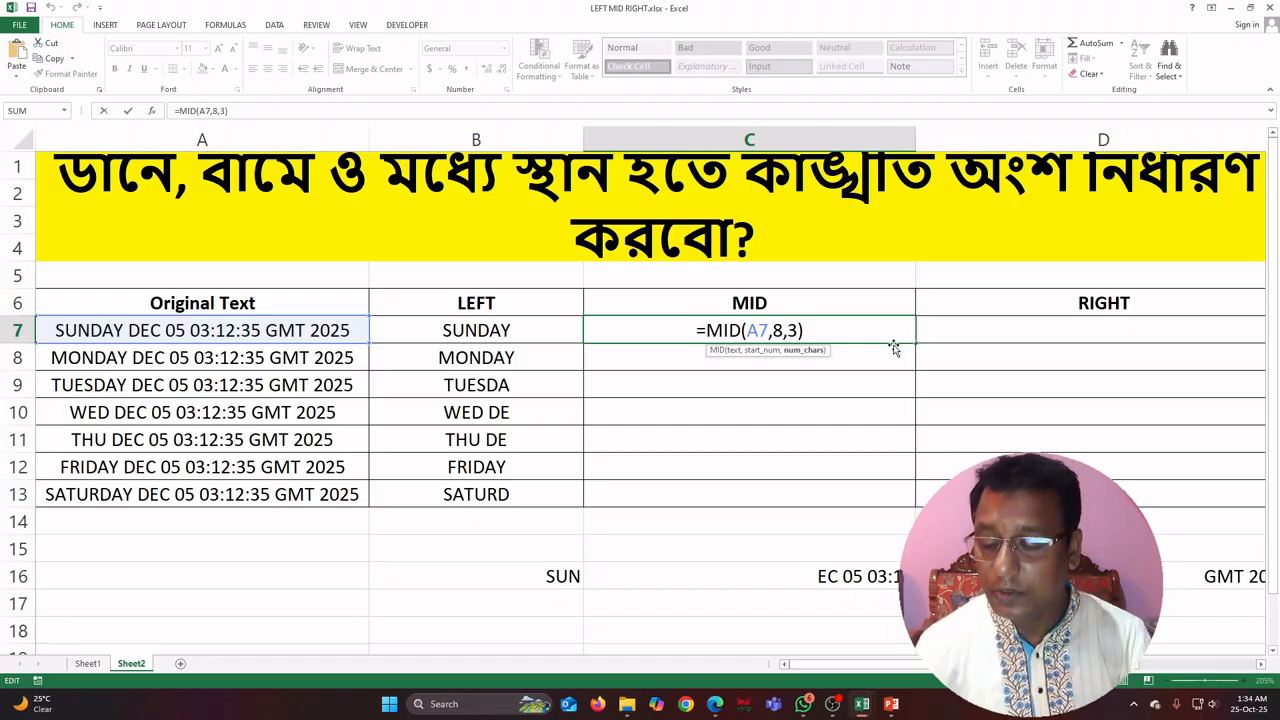
{"action": "key", "text": "Return"}
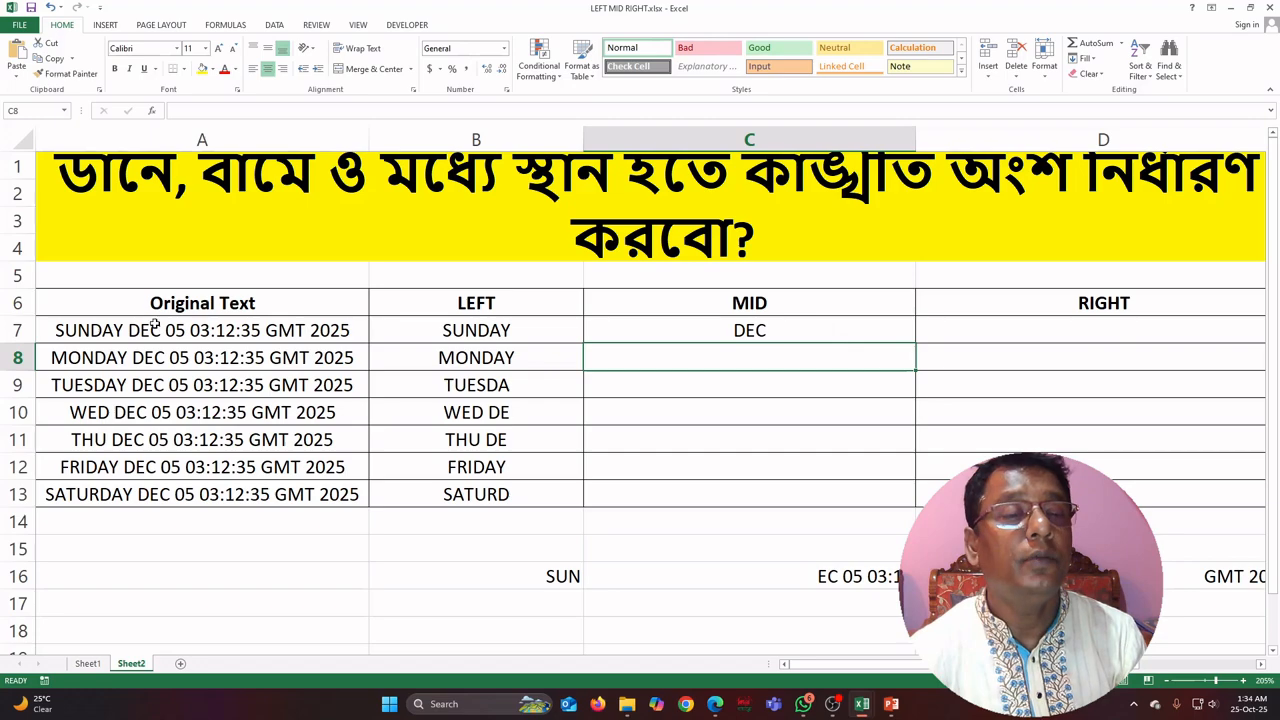
{"action": "left_click", "coordinate": [770, 331]}
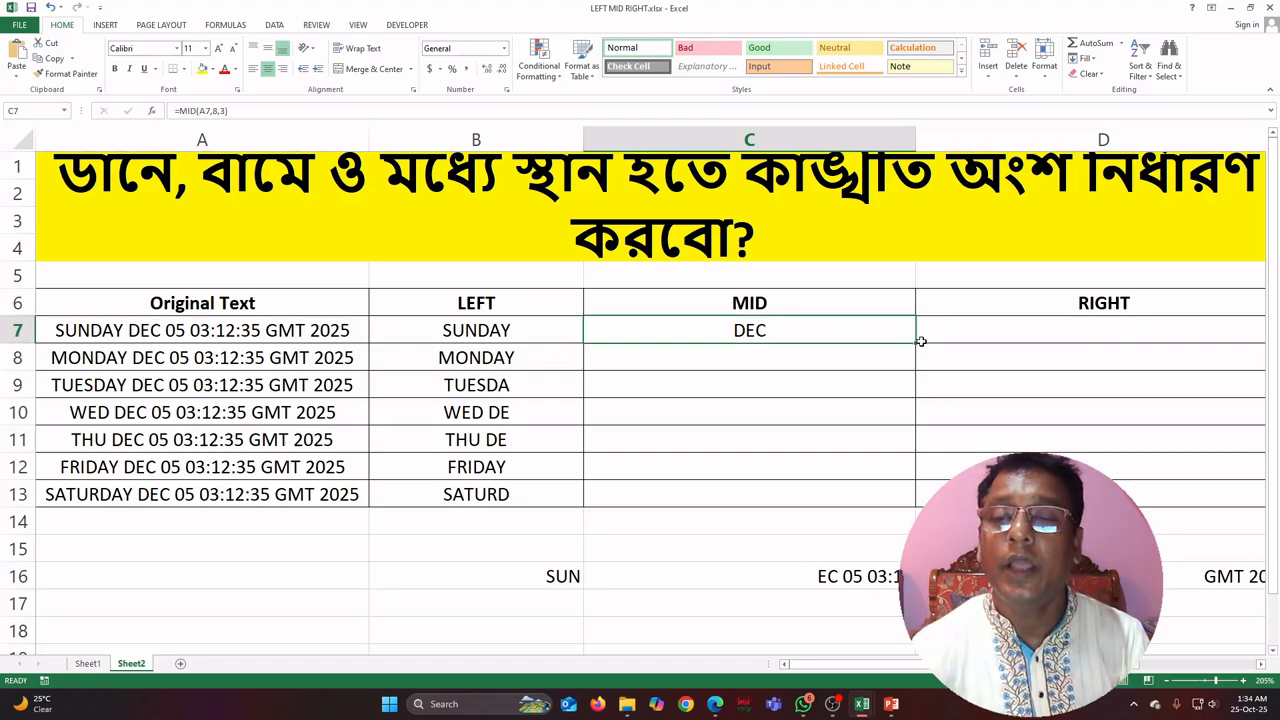
{"action": "left_click_drag", "start_coordinate": [914, 342], "coordinate": [908, 500]}
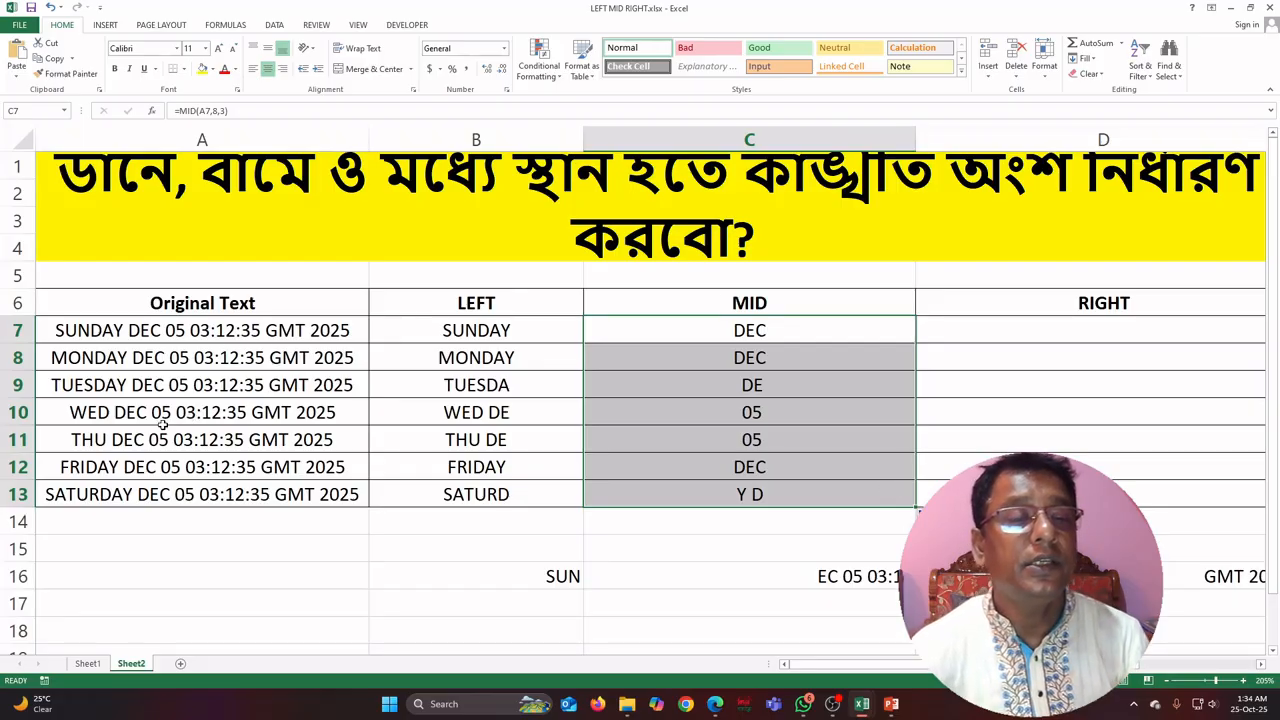
Spell out the weekday in A10's original text as WEDNESDAY, keeping the rest of the text.
{"action": "left_click", "coordinate": [93, 407]}
{"action": "double_click", "coordinate": [95, 409]}
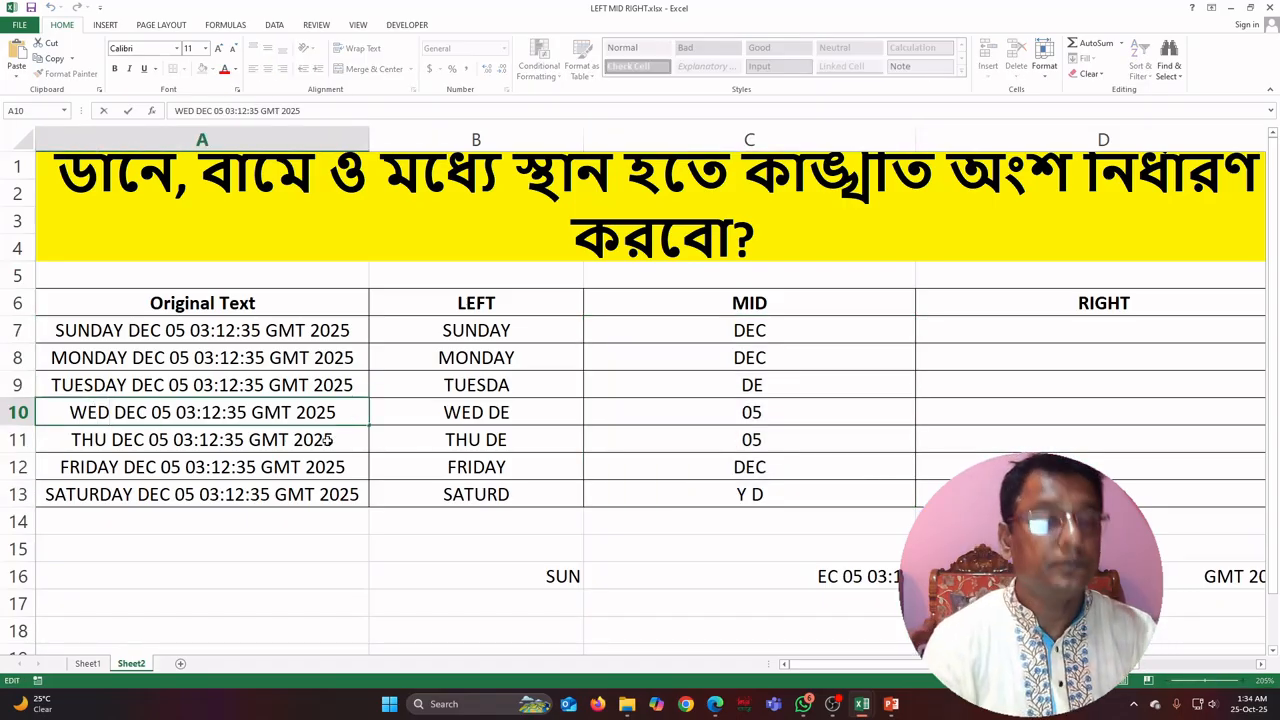
{"action": "type", "text": "NESDA"}
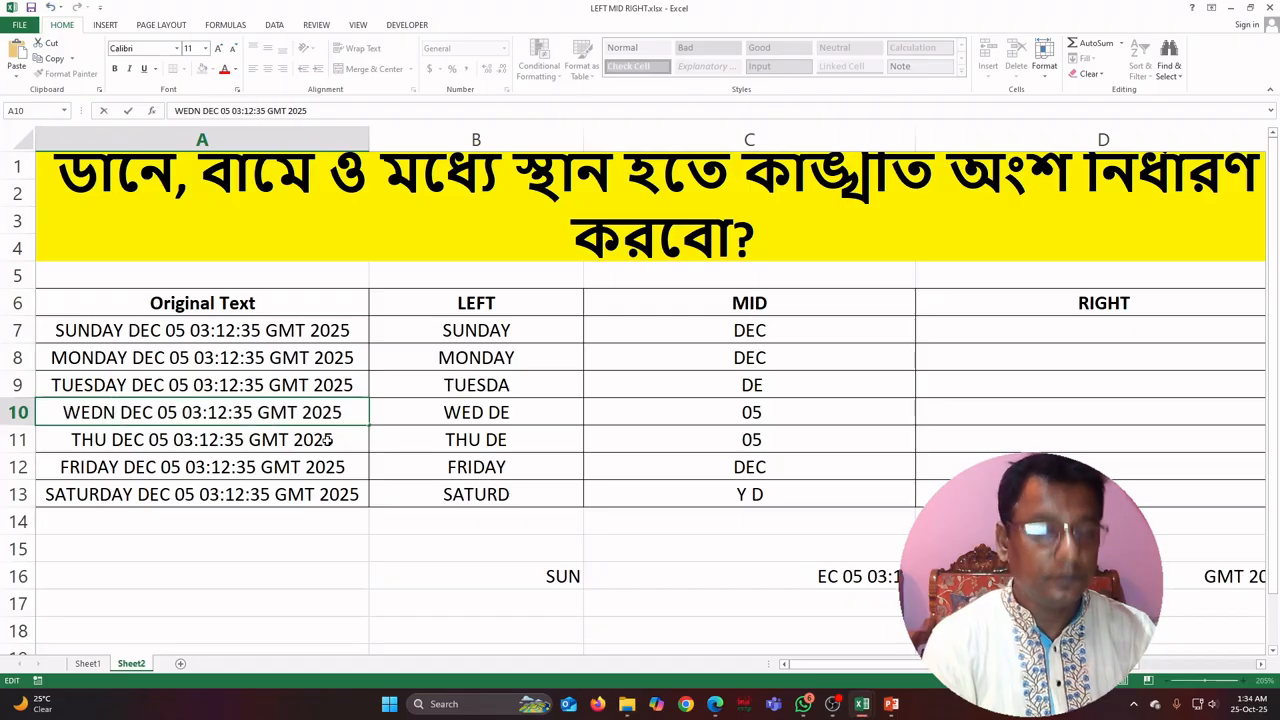
{"action": "type", "text": "Y"}
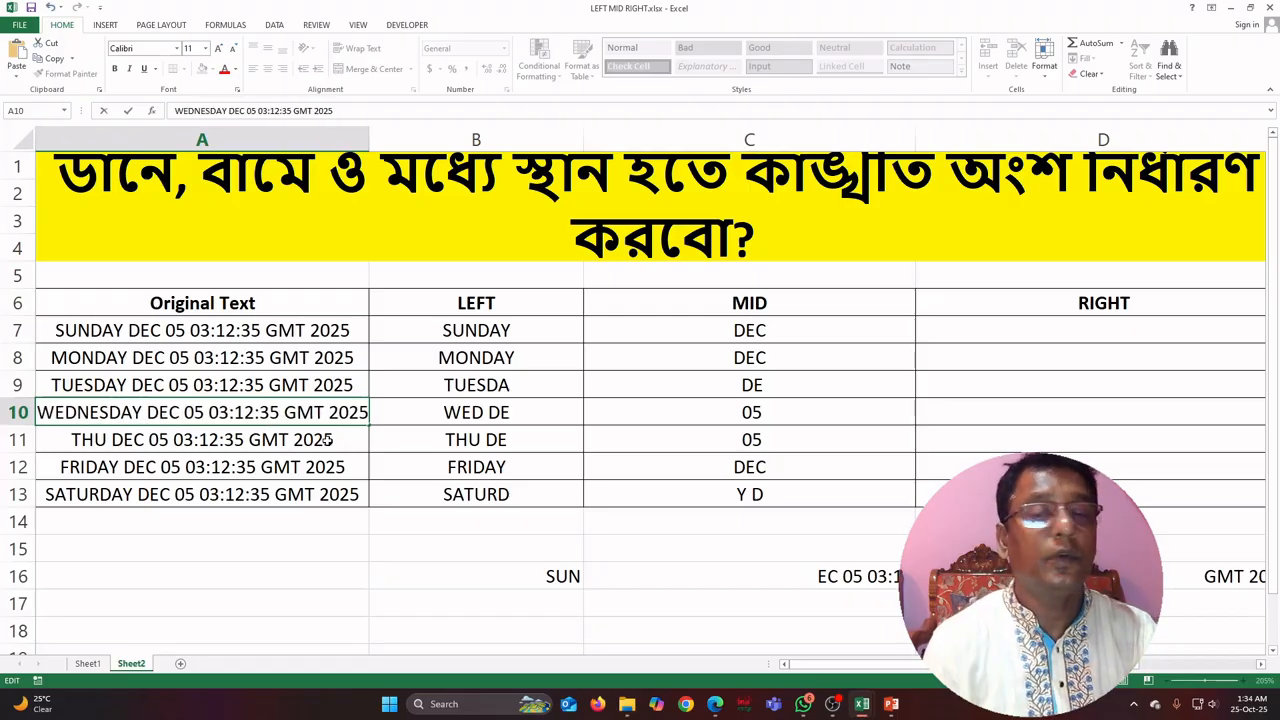
{"action": "key", "text": "Return"}
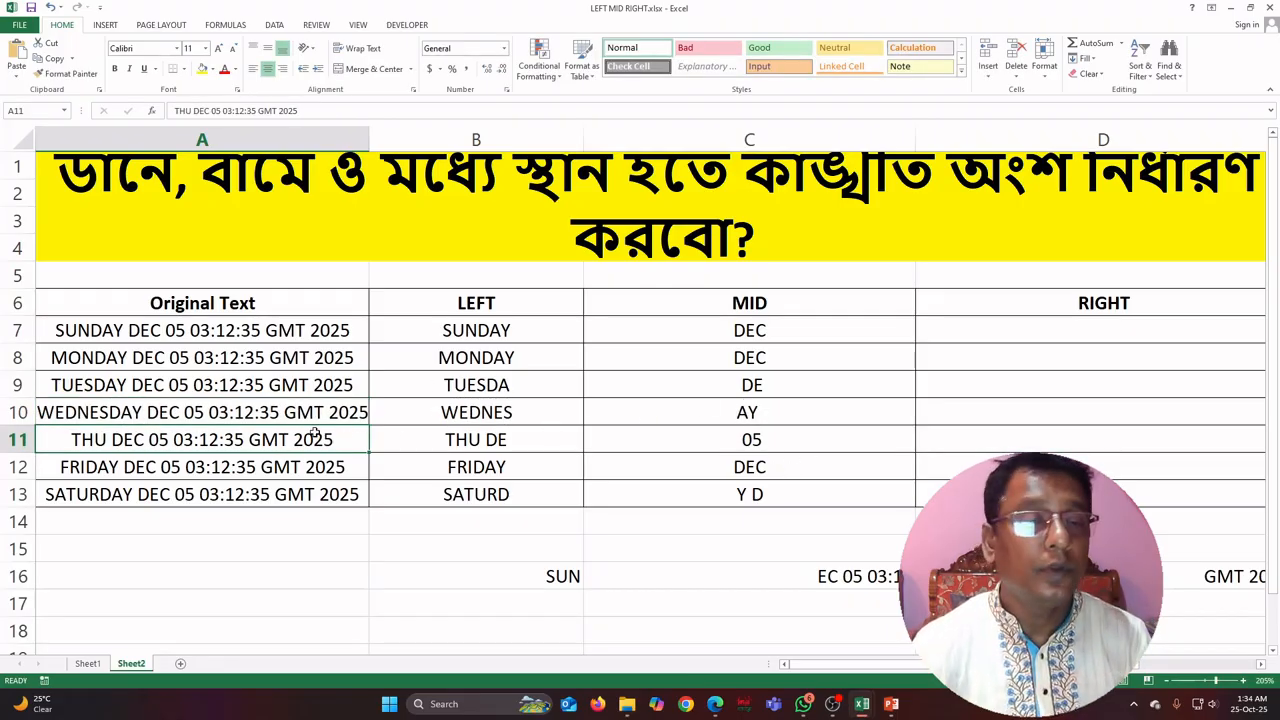
Shorten the weekday in A10's original text to the six-letter WEDNEY, keeping the rest of the text.
{"action": "left_click", "coordinate": [118, 412]}
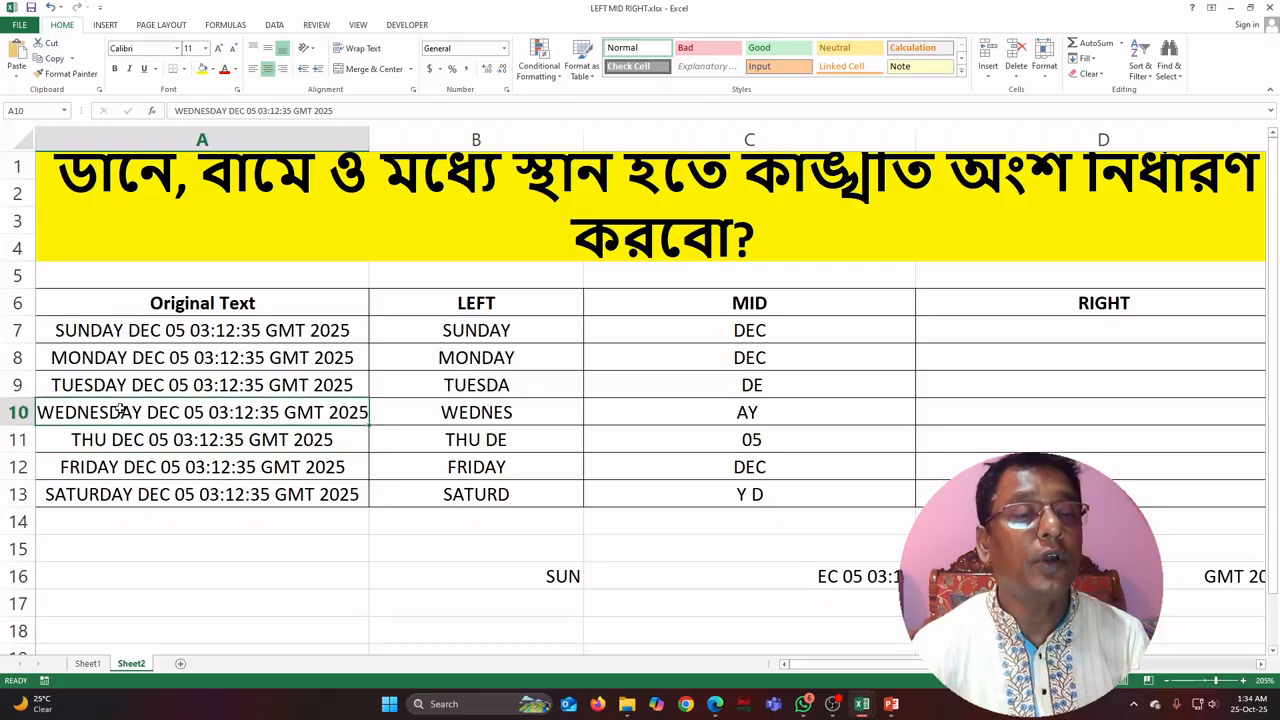
{"action": "double_click", "coordinate": [120, 411]}
{"action": "key", "text": "BackSpace"}
{"action": "key", "text": "BackSpace"}
{"action": "key", "text": "BackSpace"}
{"action": "key", "text": "Return"}
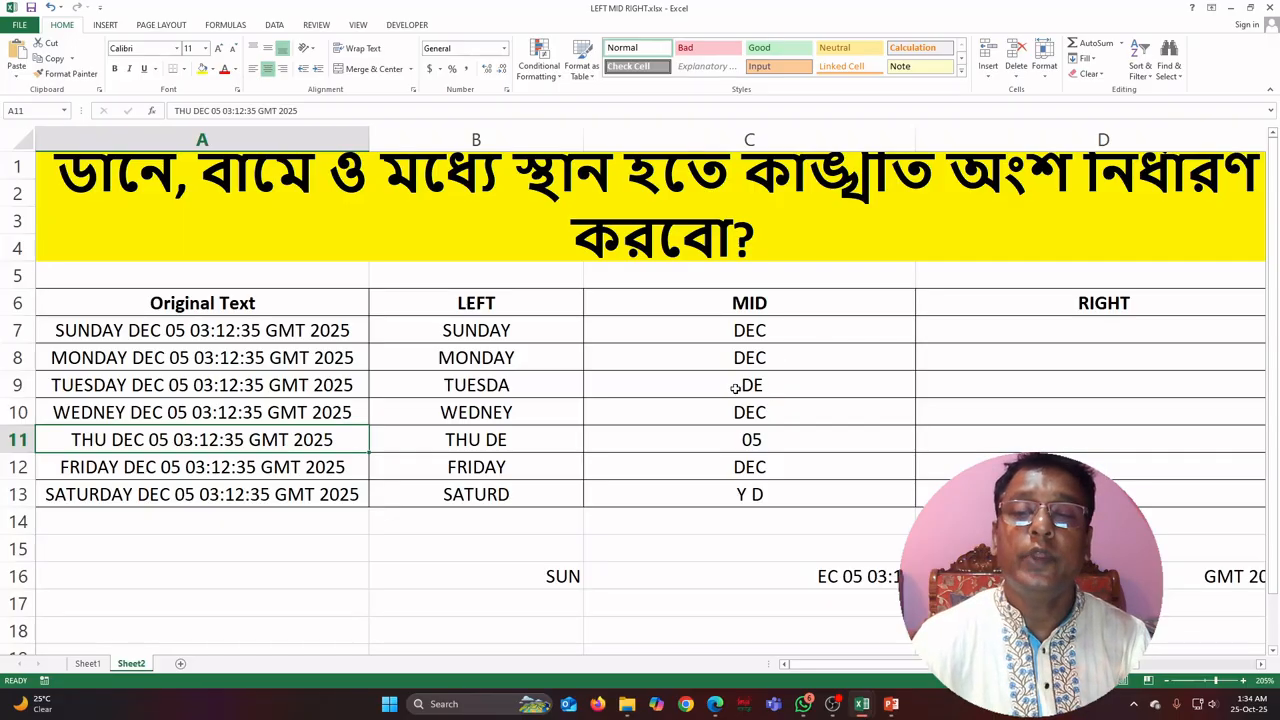
Compare the MID formulas in C7 to C9 and set the start position in C9's formula to 9.
{"action": "left_click", "coordinate": [748, 332]}
{"action": "left_click", "coordinate": [746, 362]}
{"action": "left_click", "coordinate": [754, 390]}
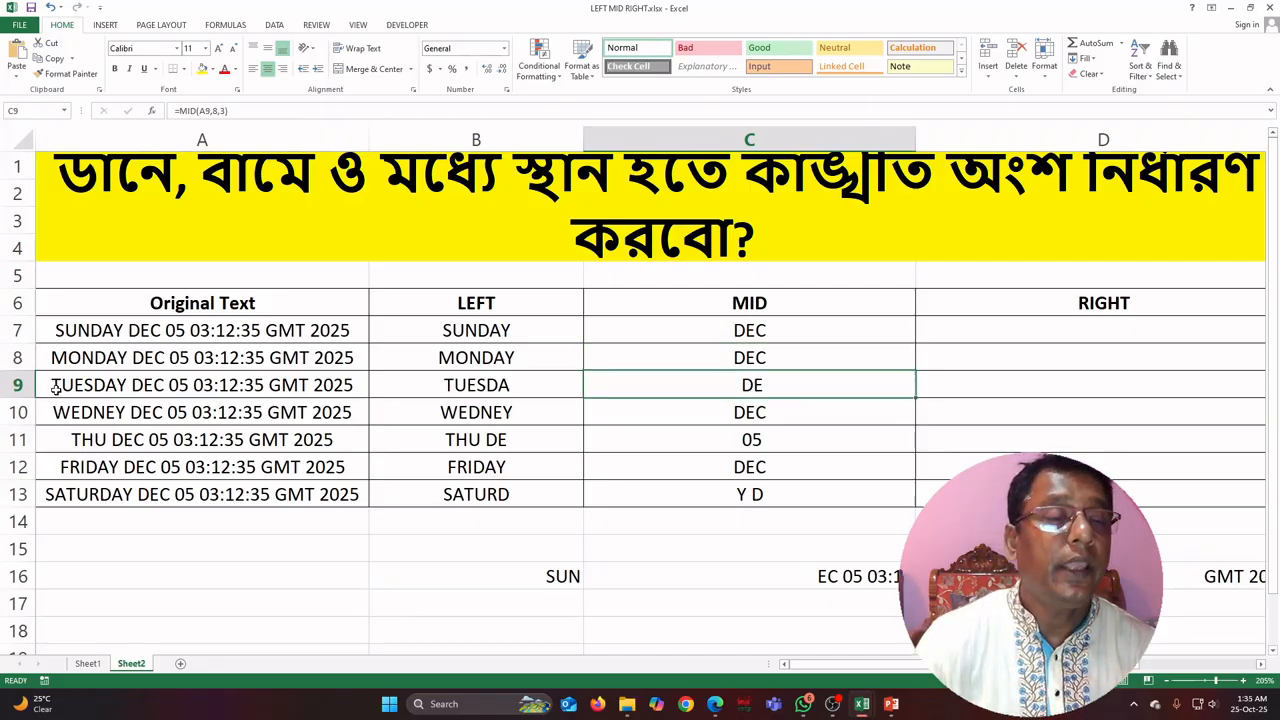
{"action": "left_click", "coordinate": [755, 358]}
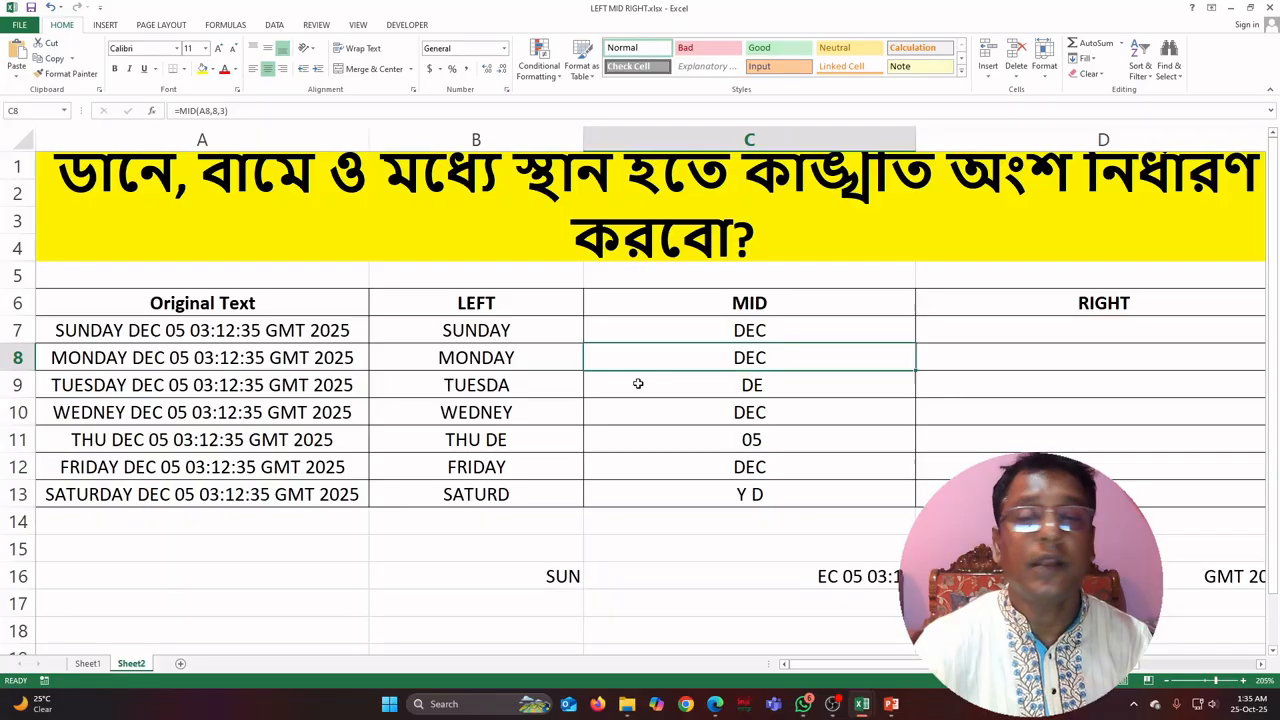
{"action": "left_click", "coordinate": [762, 386]}
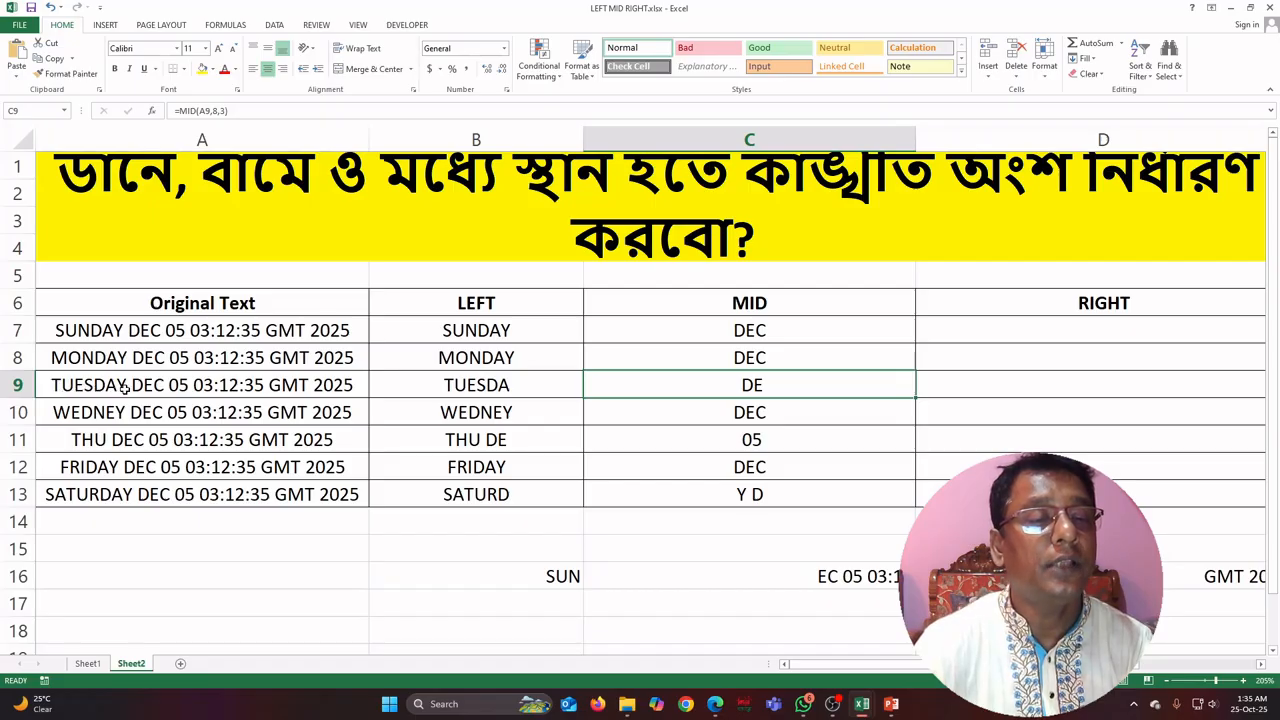
{"action": "double_click", "coordinate": [740, 386]}
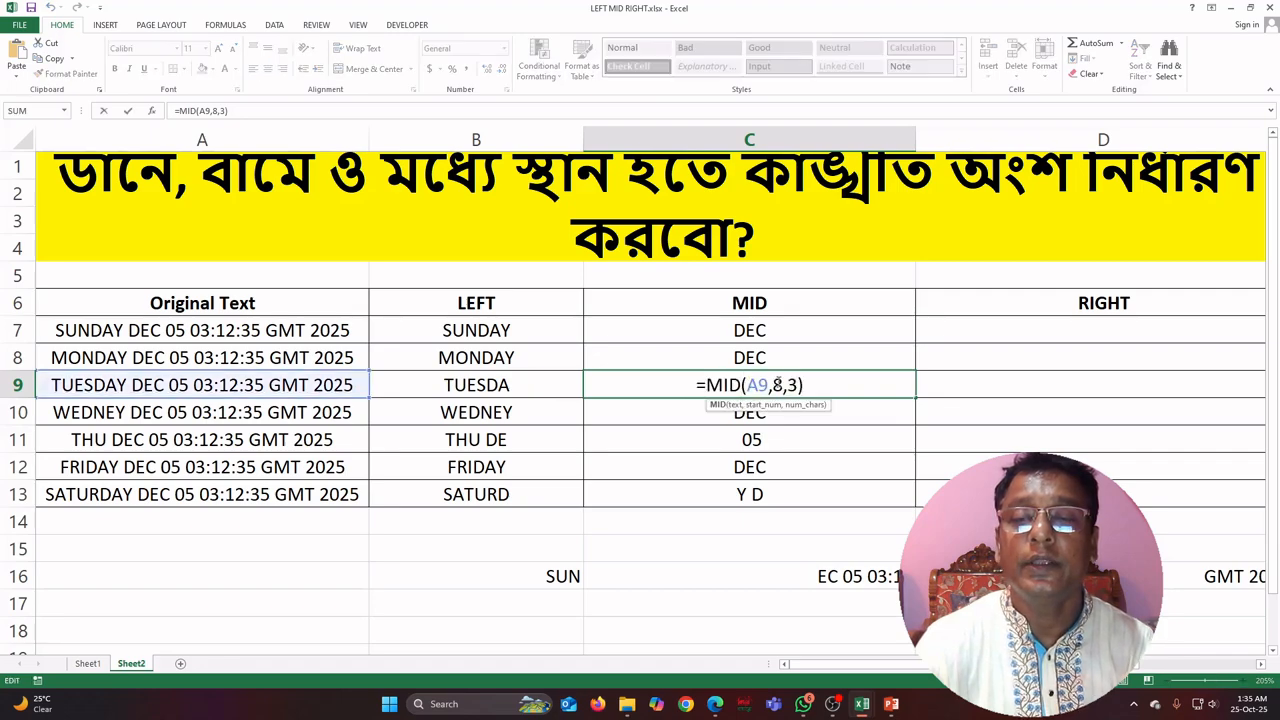
{"action": "left_click", "coordinate": [778, 385]}
{"action": "key", "text": "BackSpace"}
{"action": "type", "text": "9"}
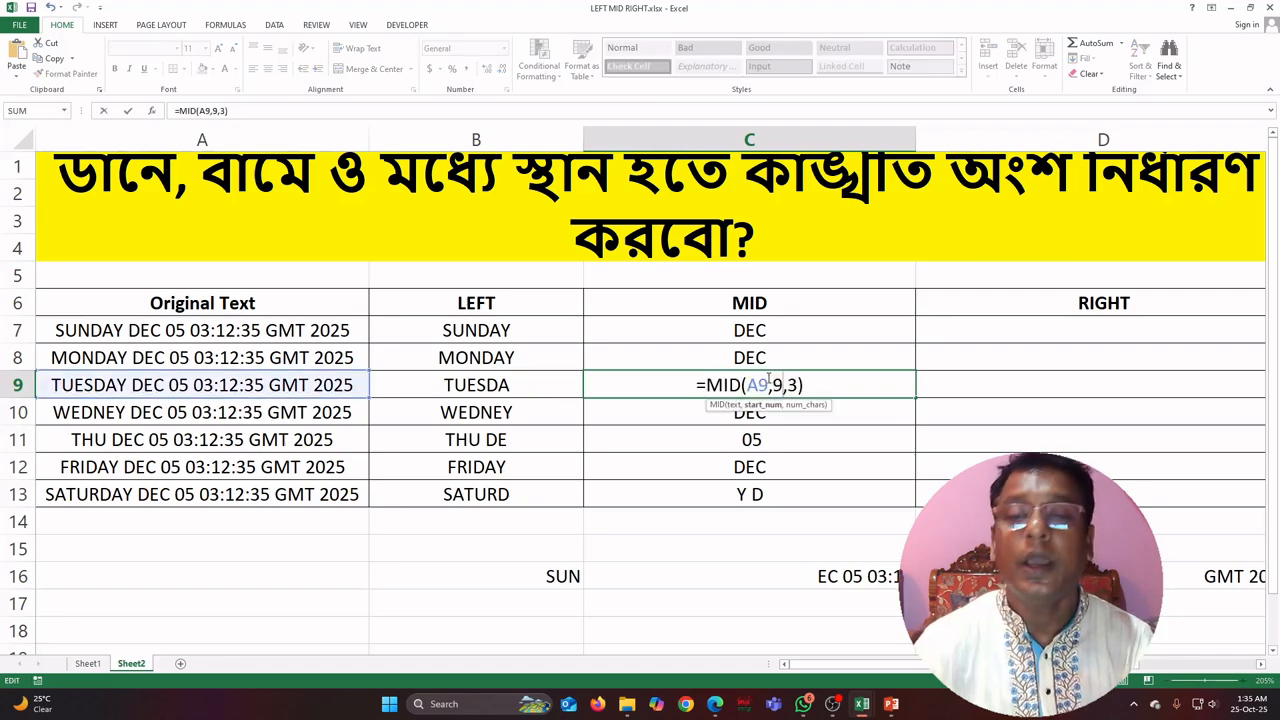
{"action": "key", "text": "Return"}
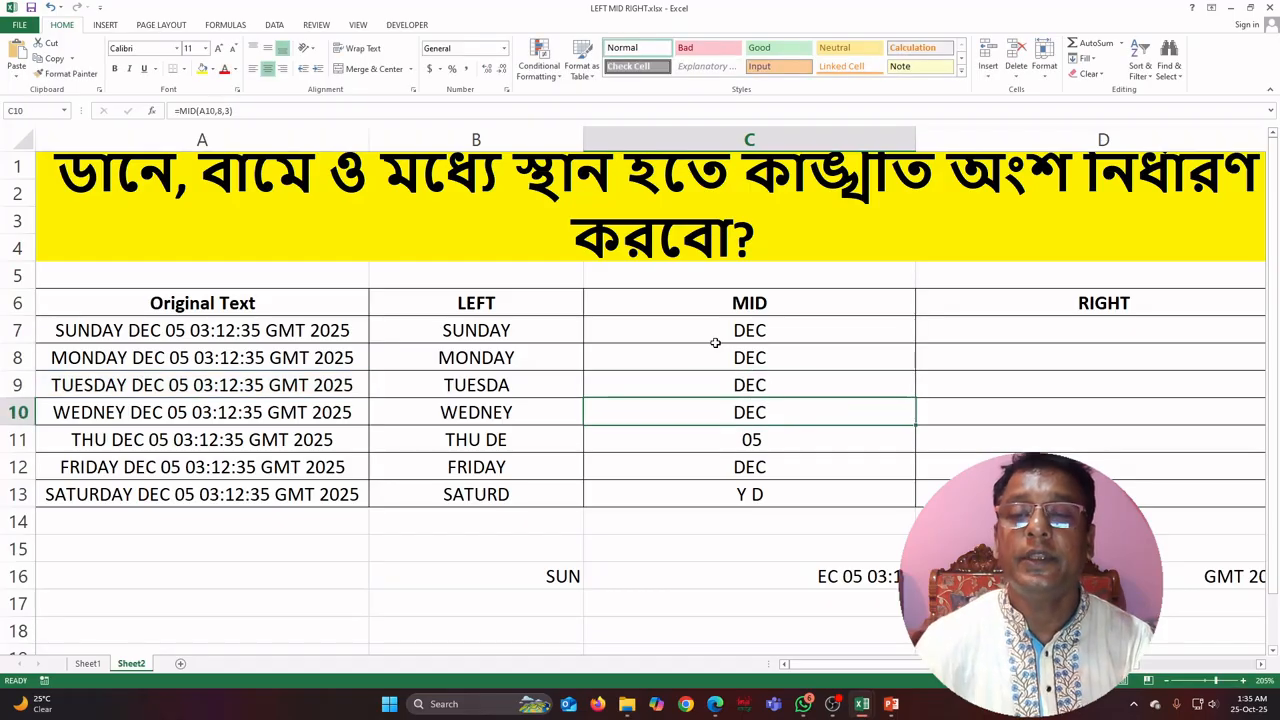
Set the start position of the MID formula in C11 to 5 so it extracts the month.
{"action": "left_click", "coordinate": [770, 437]}
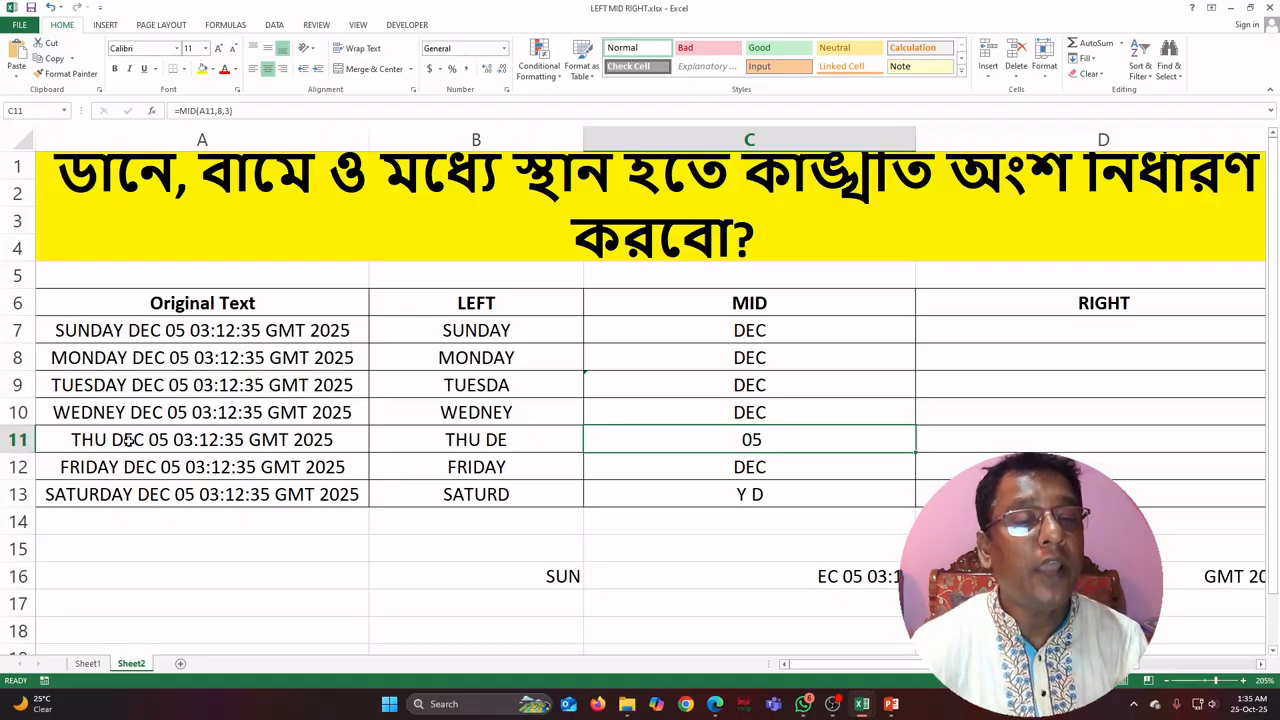
{"action": "double_click", "coordinate": [747, 441]}
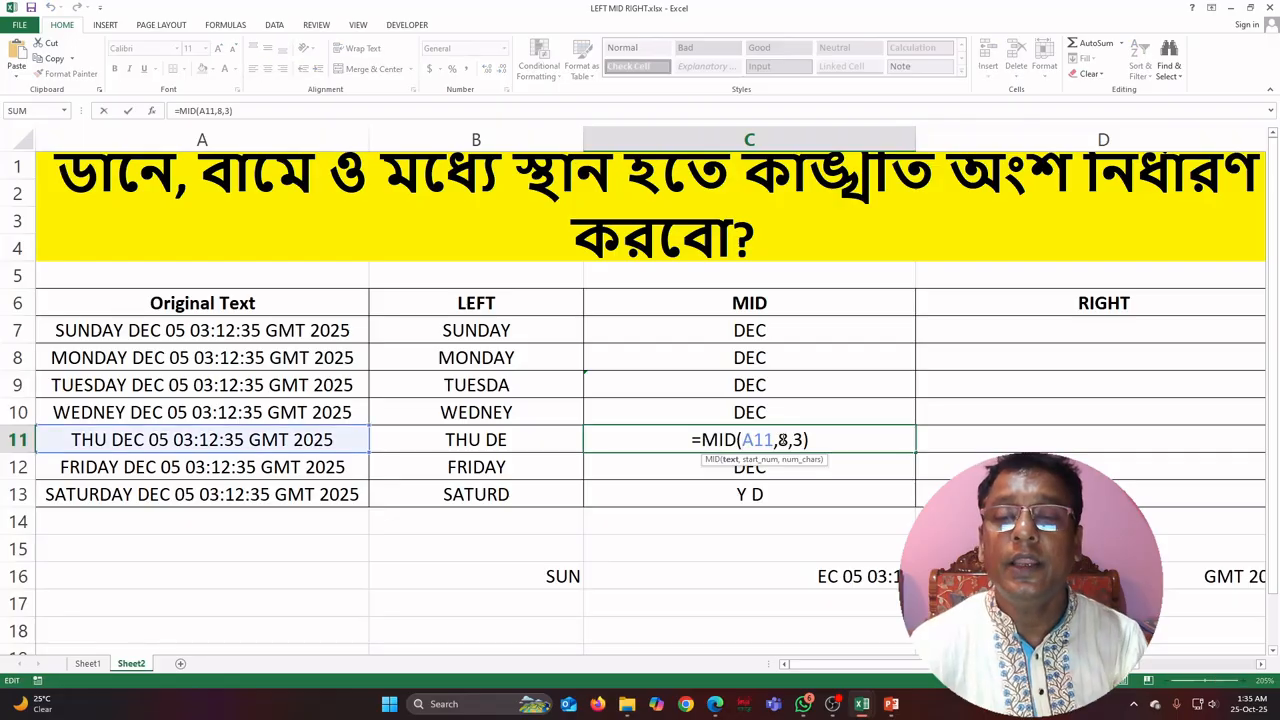
{"action": "double_click", "coordinate": [785, 439]}
{"action": "type", "text": "5"}
{"action": "key", "text": "Return"}
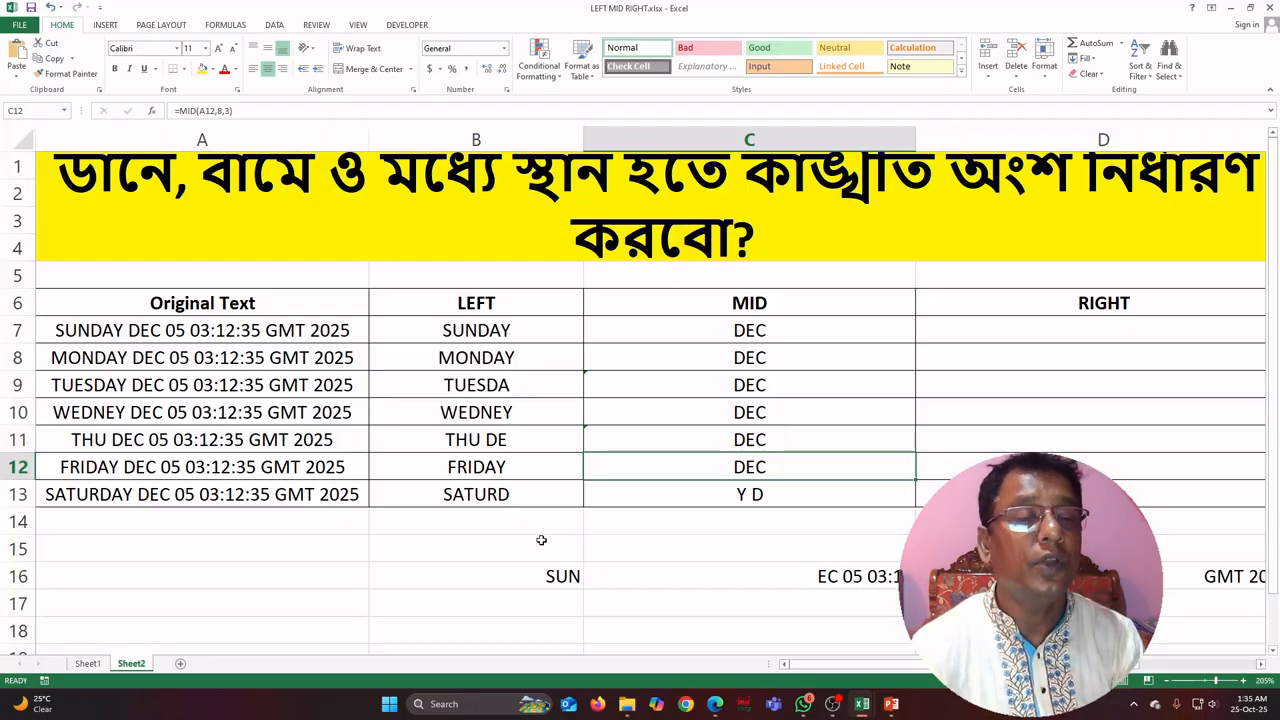
Set the start position of the MID formula in C13 to 10 so it extracts the month.
{"action": "left_click", "coordinate": [758, 493]}
{"action": "double_click", "coordinate": [758, 493]}
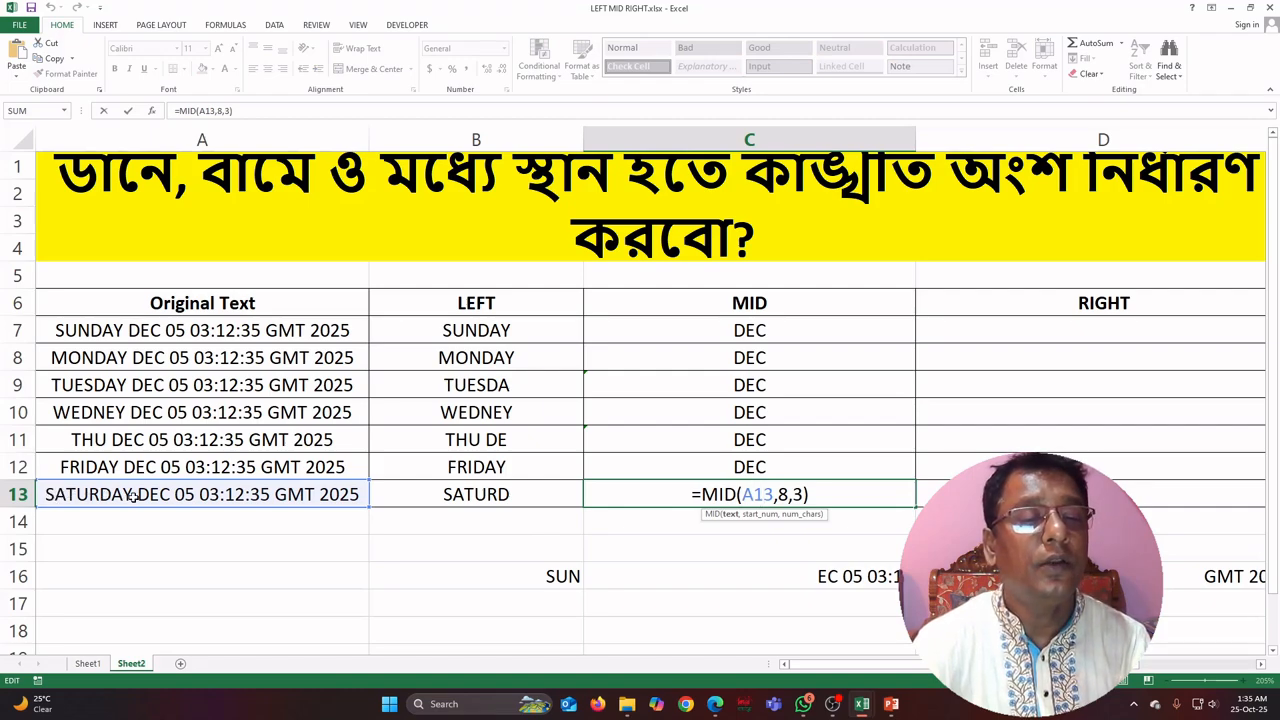
{"action": "double_click", "coordinate": [781, 494]}
{"action": "type", "text": "10"}
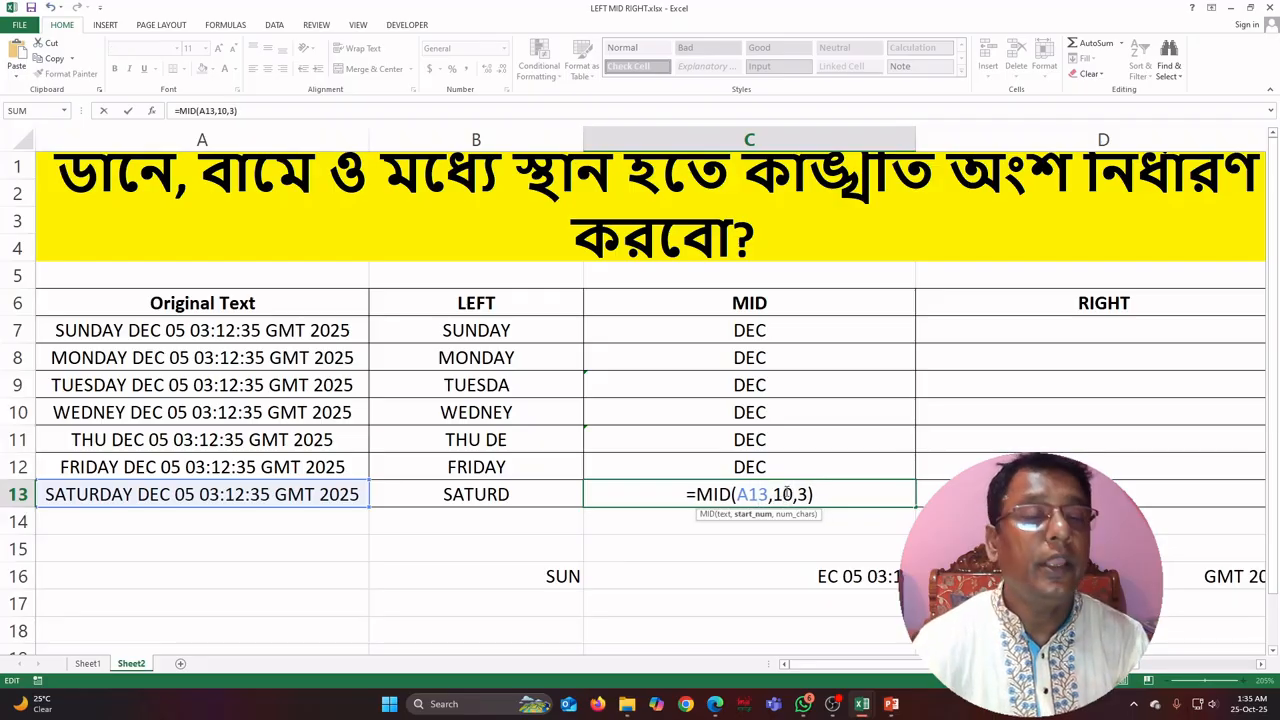
{"action": "key", "text": "Return"}
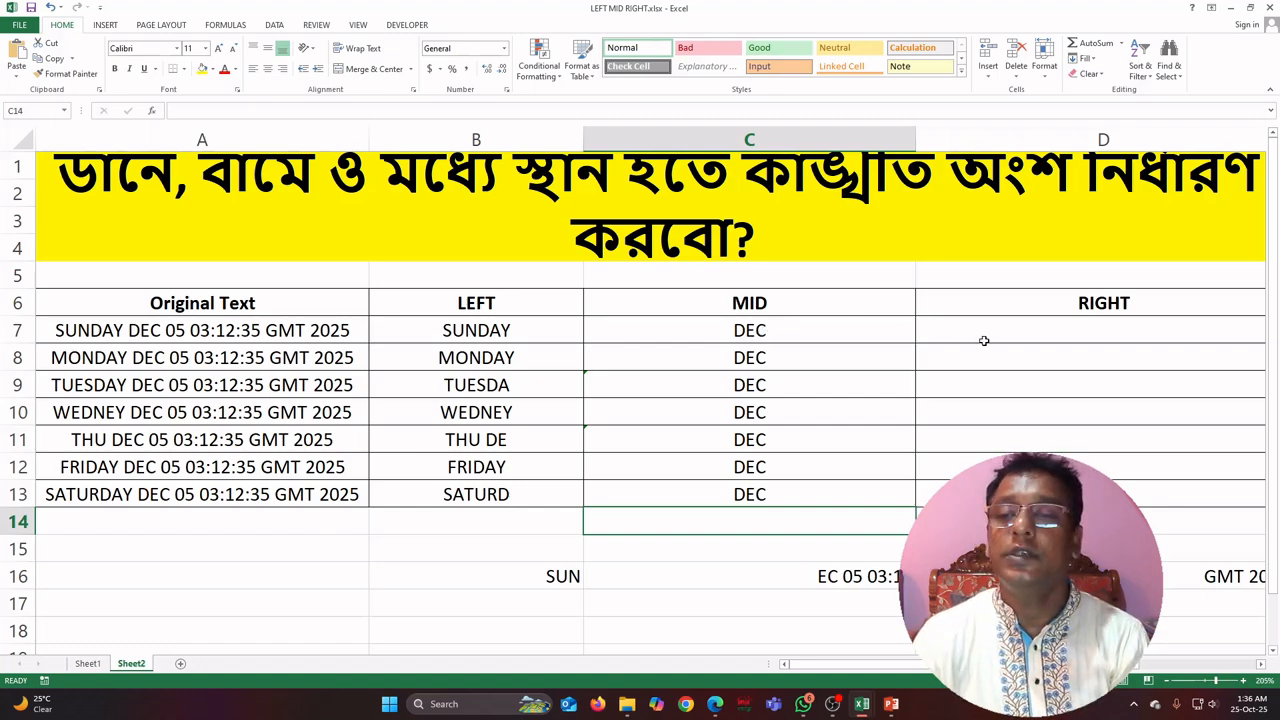
Enter =RIGHT(A7,8) in D7 to extract the last eight characters of the original text.
{"action": "left_click", "coordinate": [1054, 336]}
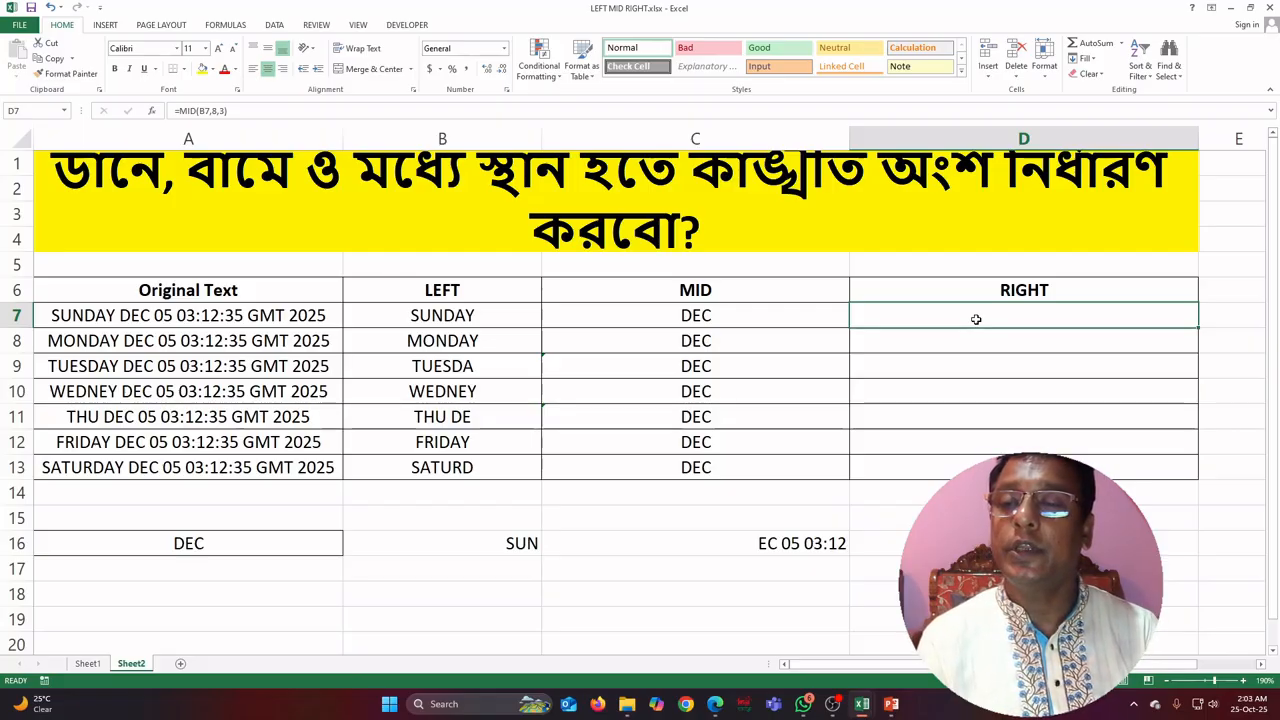
{"action": "type", "text": "=RIGHT("}
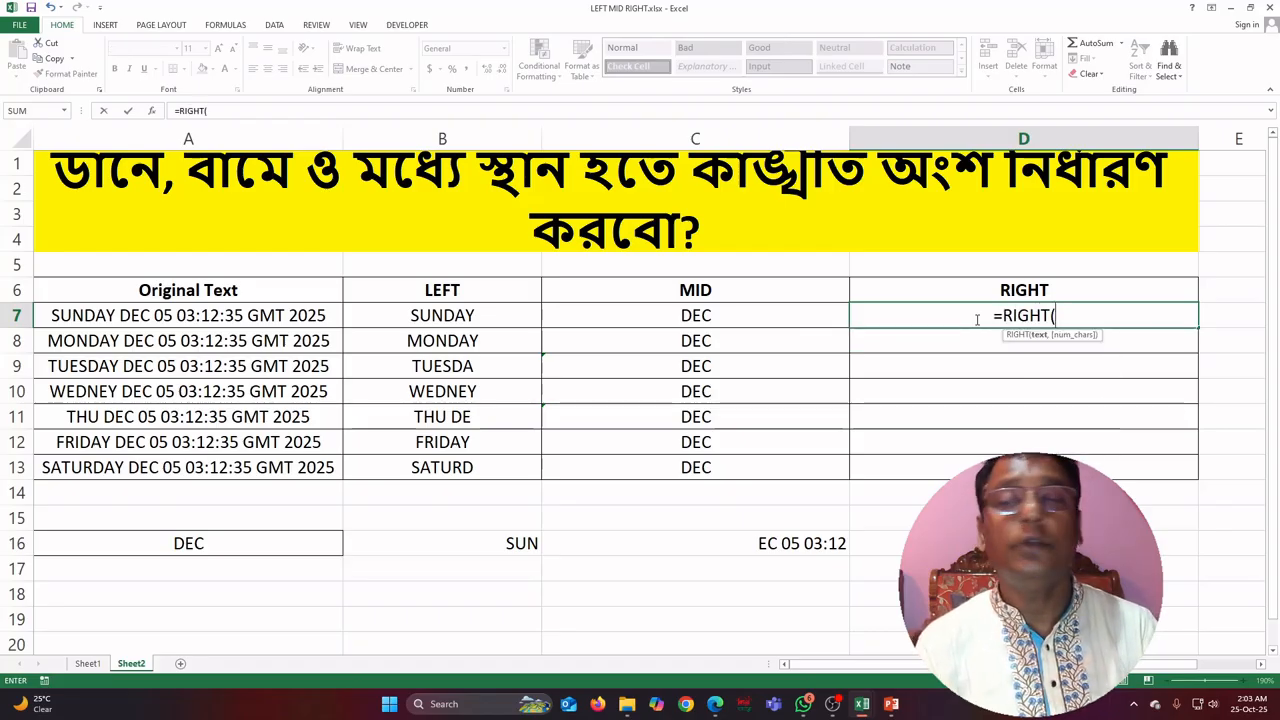
{"action": "left_click", "coordinate": [203, 318]}
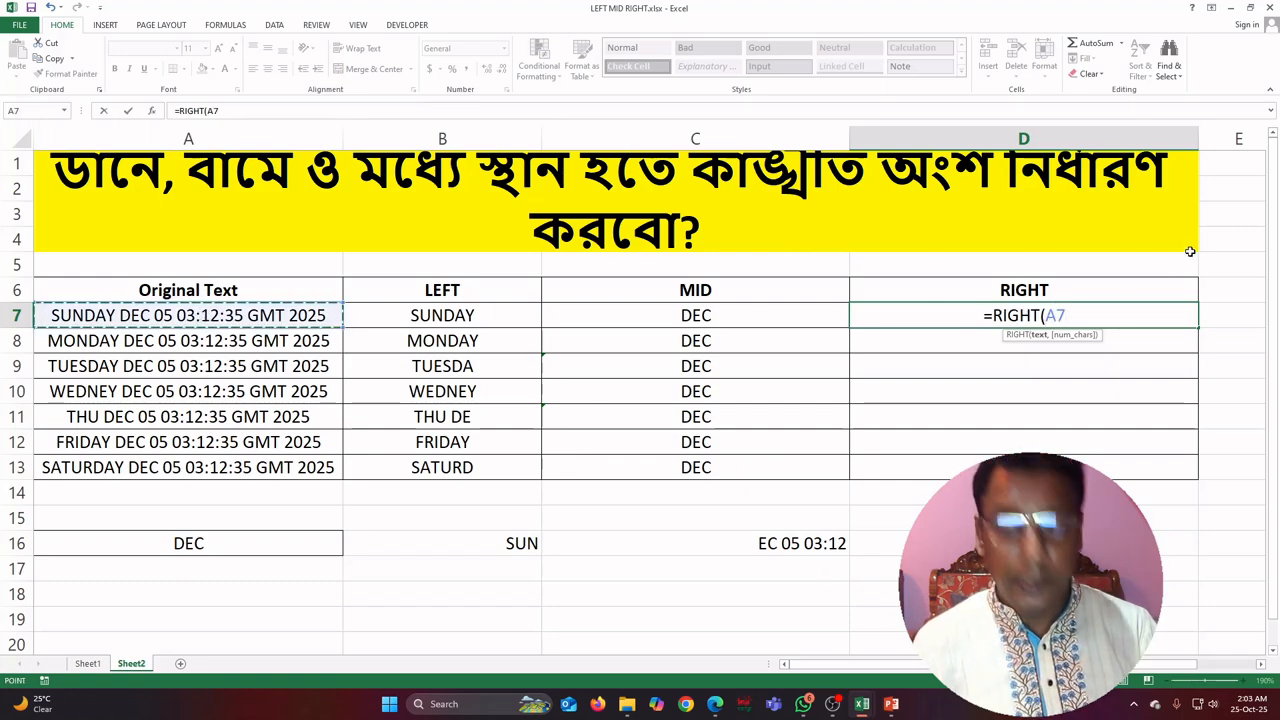
{"action": "type", "text": ","}
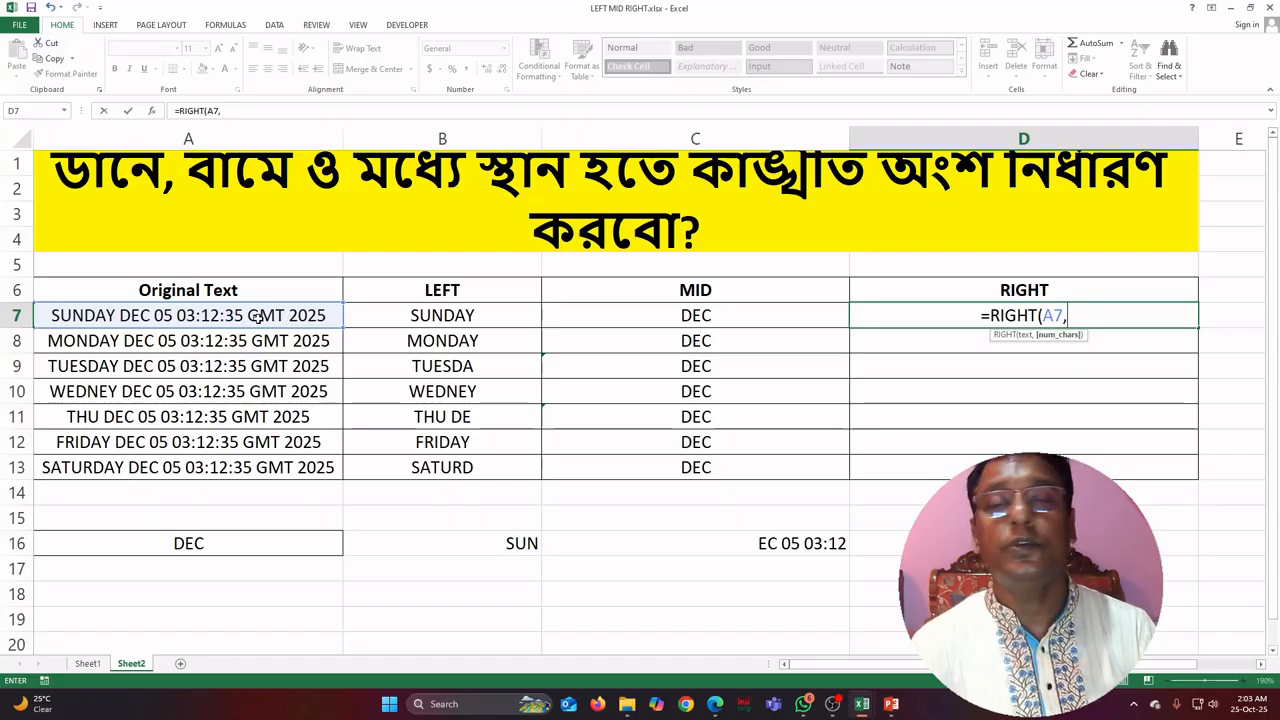
{"action": "type", "text": "8)"}
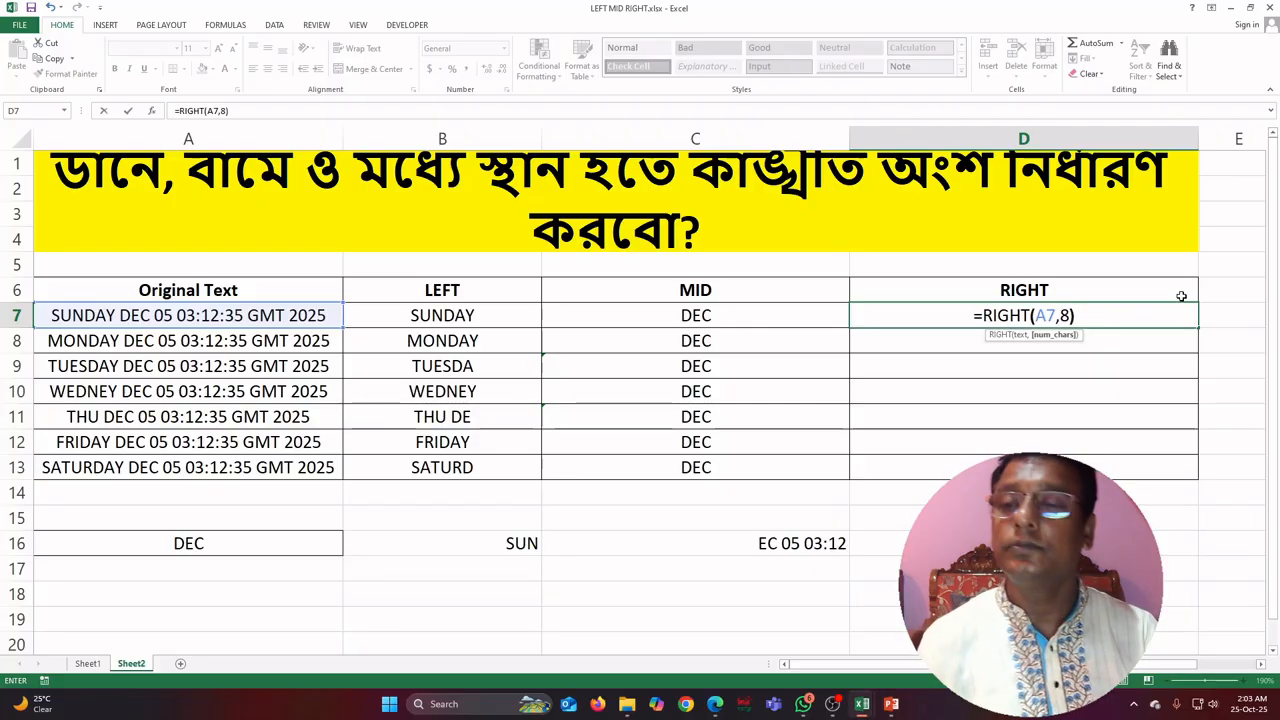
{"action": "key", "text": "Return"}
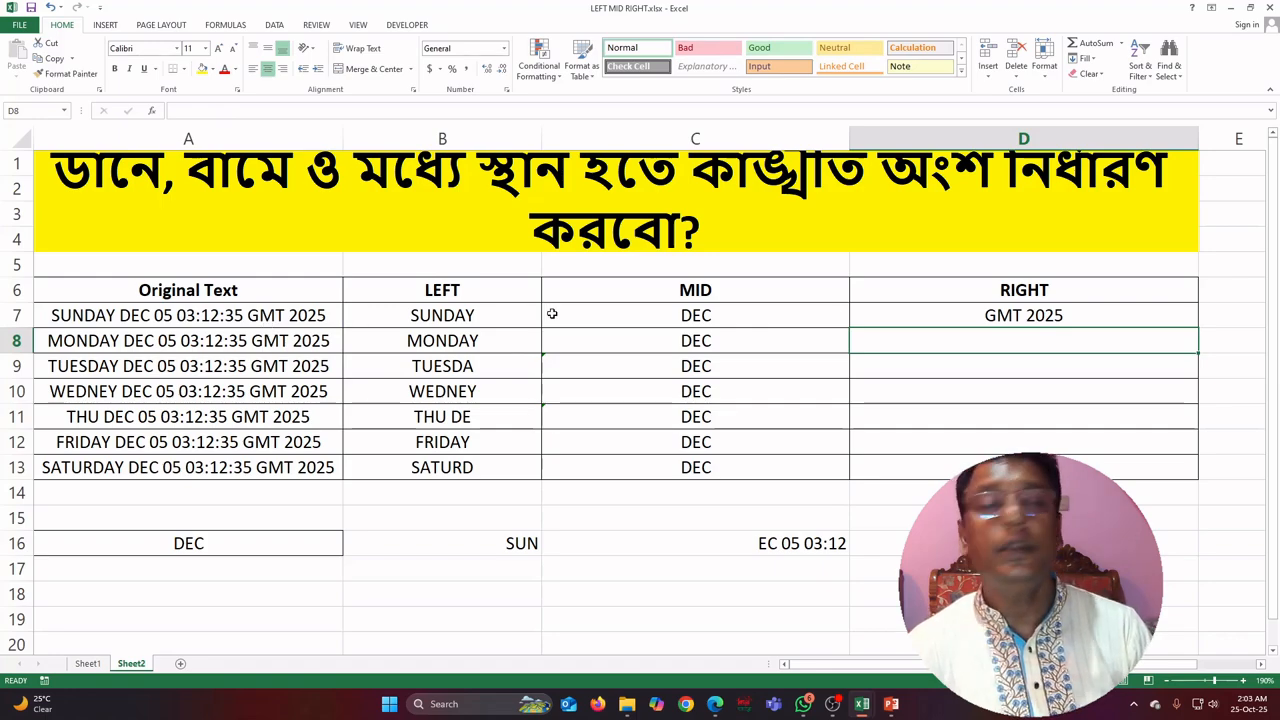
Fill the RIGHT formula in D7 down through D13.
{"action": "left_click", "coordinate": [1036, 315]}
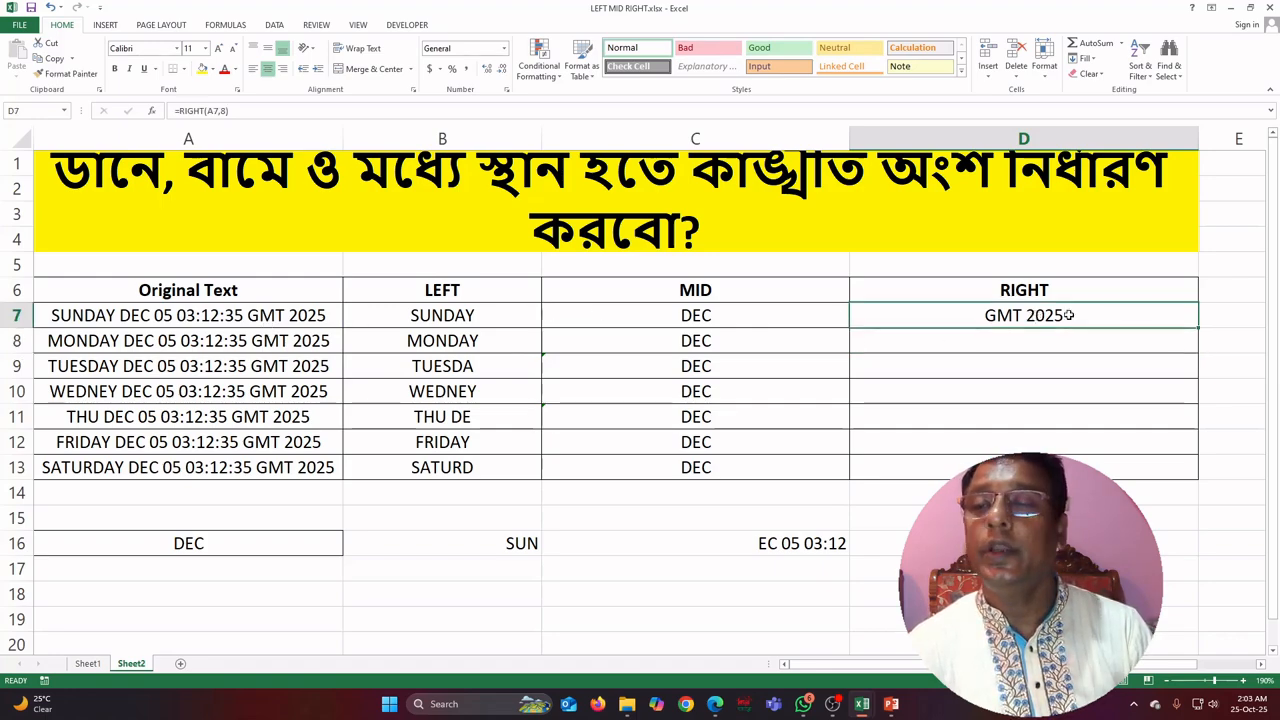
{"action": "left_click_drag", "start_coordinate": [1197, 328], "coordinate": [1201, 475]}
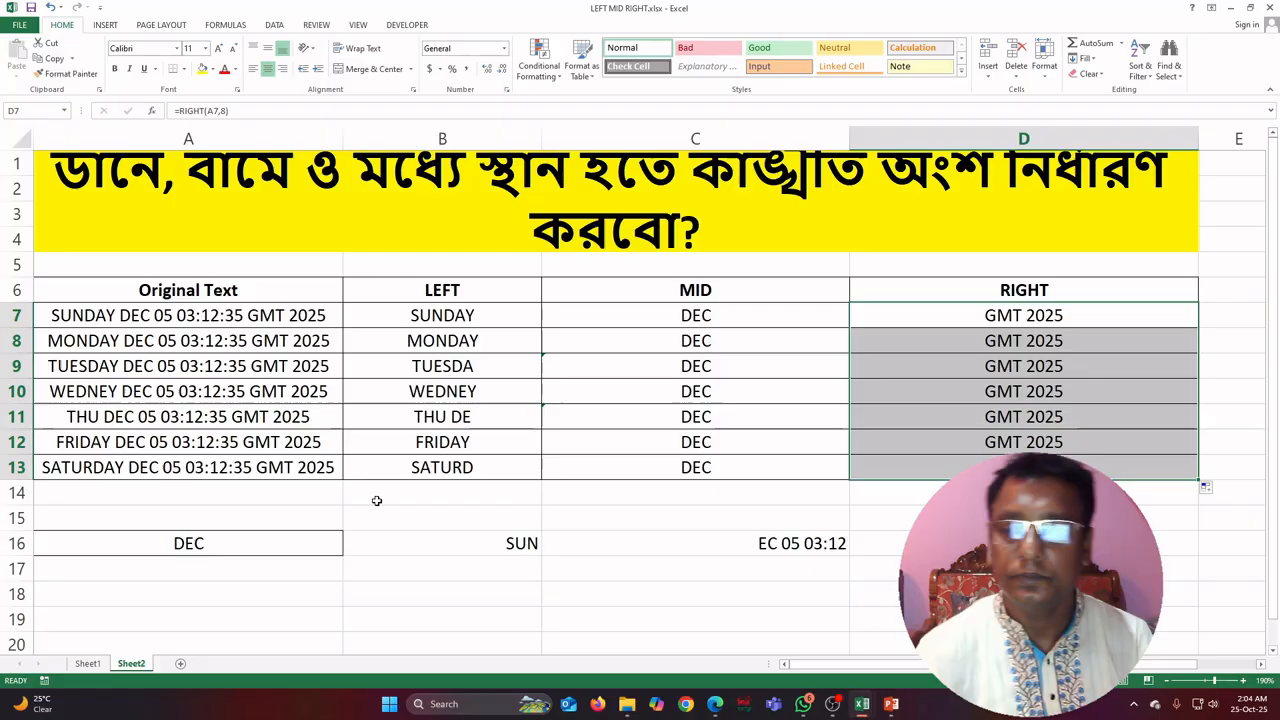
{"action": "left_click", "coordinate": [1010, 518]}
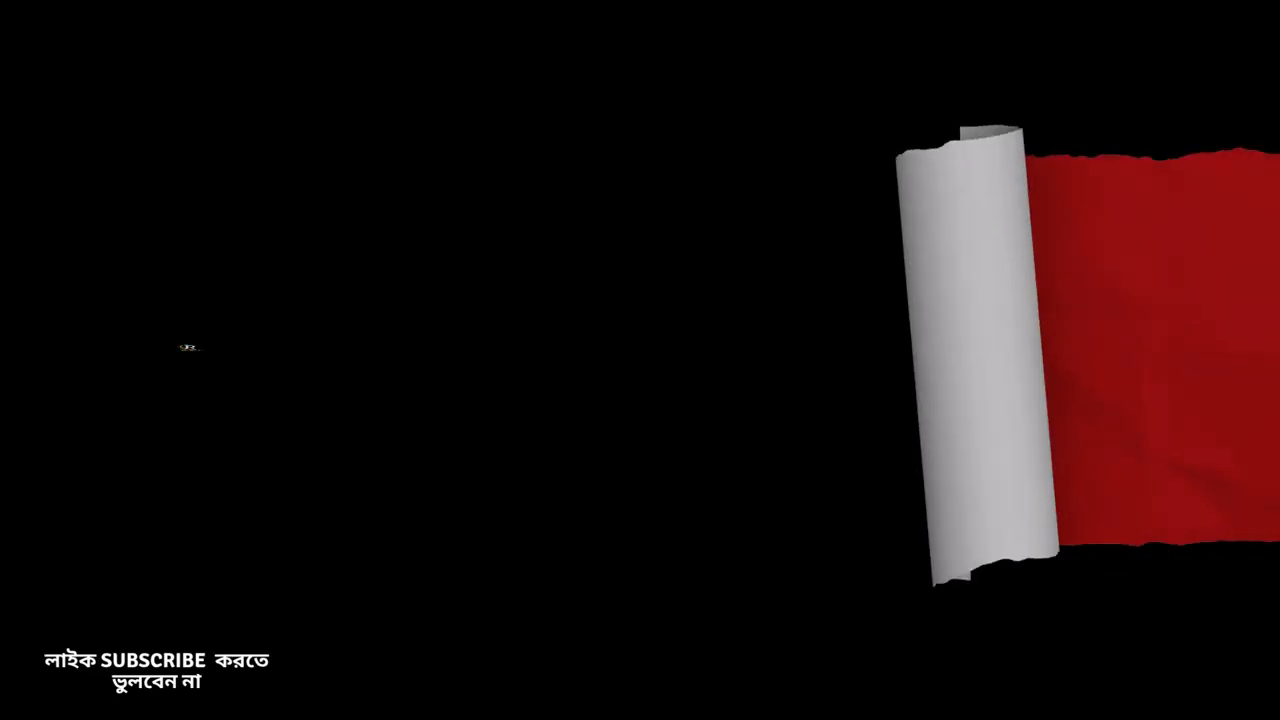